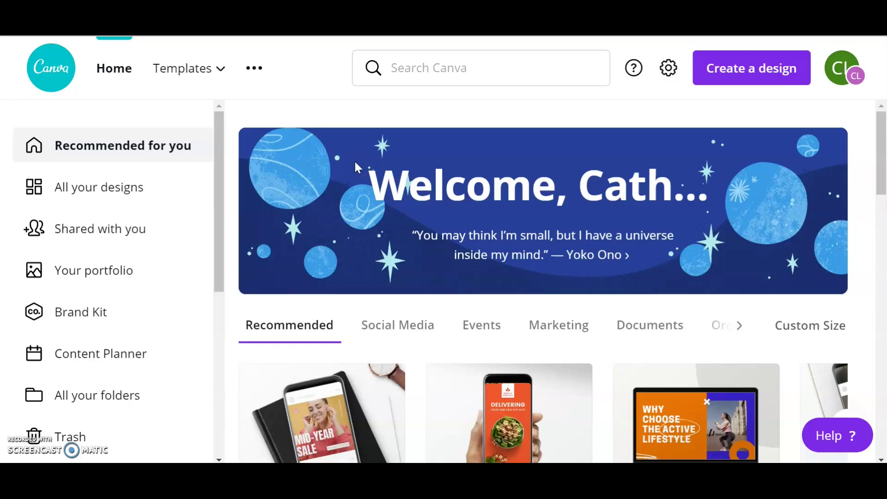
Search Canva for 'instagram post' to find the blank Instagram Post option
{"action": "left_click", "coordinate": [421, 68]}
{"action": "type", "text": "instr"}
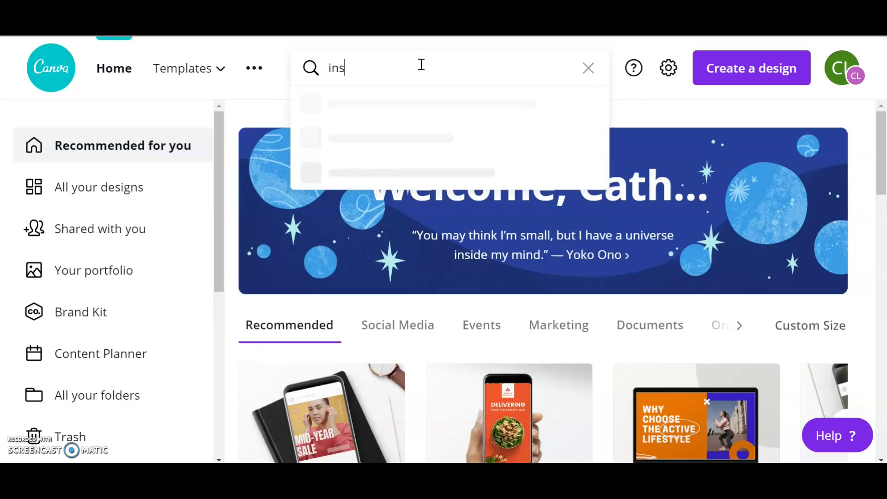
{"action": "key", "text": "BackSpace"}
{"action": "type", "text": "a"}
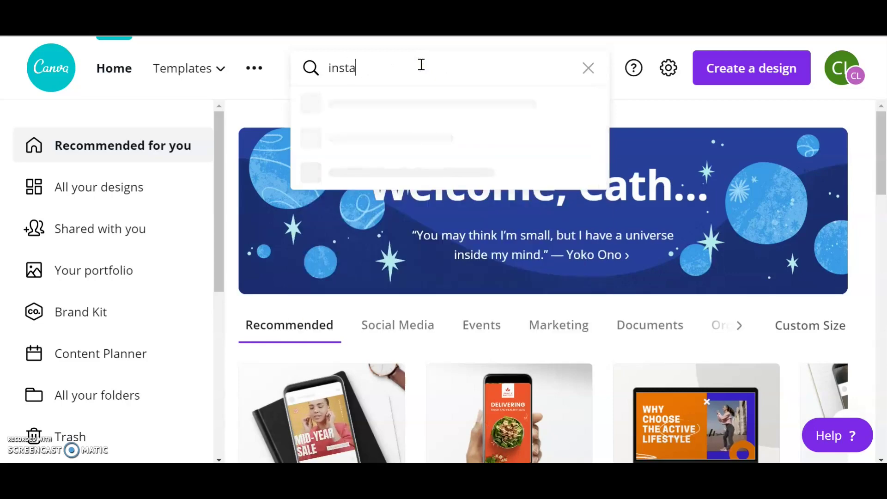
{"action": "type", "text": "gram post"}
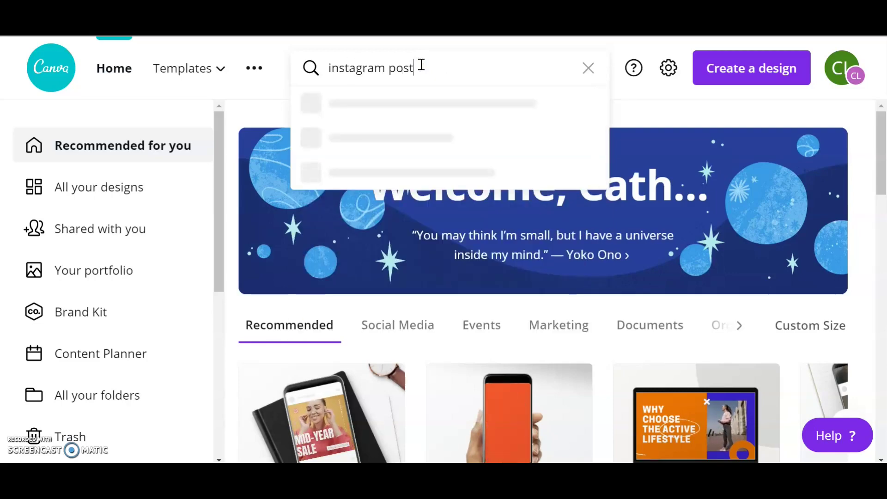
{"action": "key", "text": "Return"}
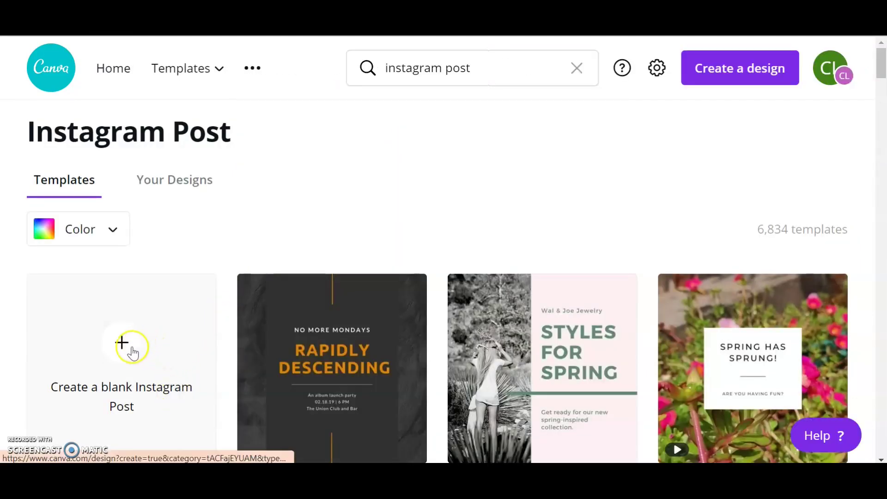
{"action": "left_click", "coordinate": [123, 345]}
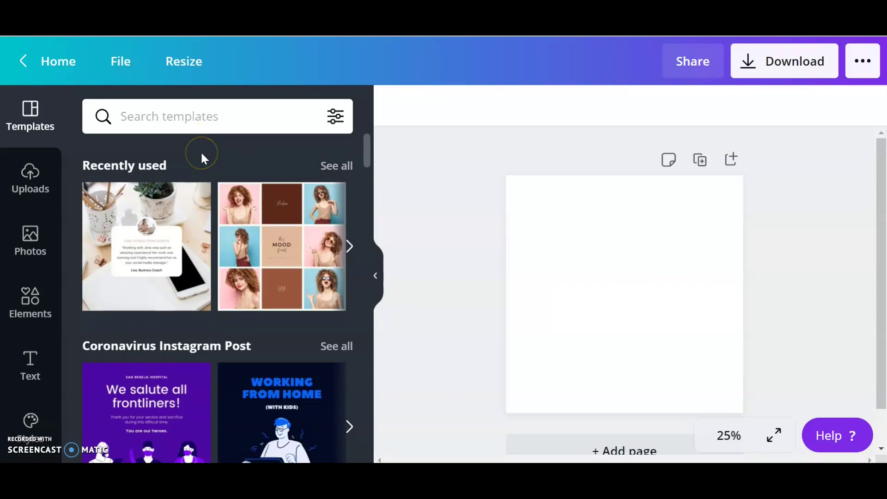
{"action": "left_click", "coordinate": [183, 111]}
Search the Elements library for 'polaroid' frame graphics
{"action": "left_click", "coordinate": [39, 310]}
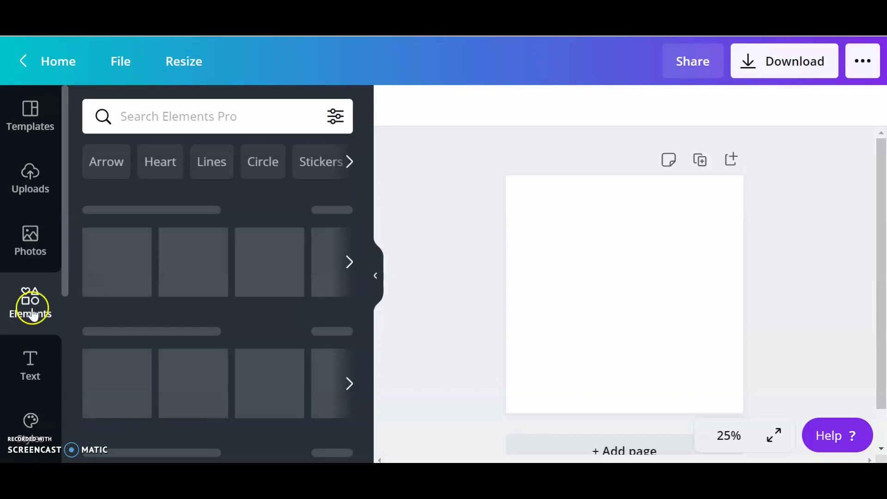
{"action": "left_click", "coordinate": [155, 116]}
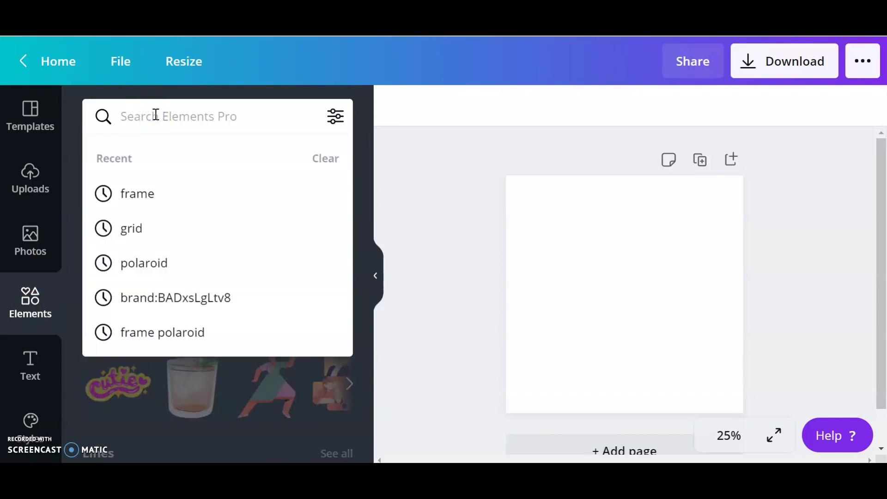
{"action": "type", "text": "polaroid"}
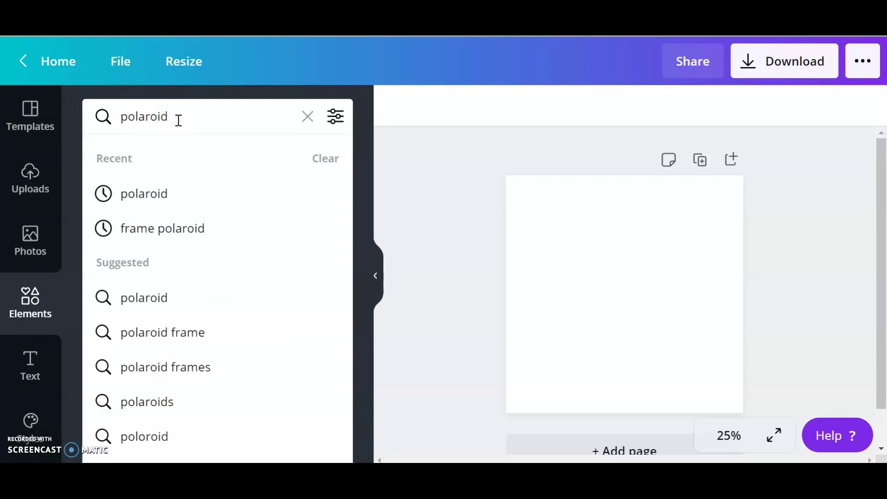
{"action": "key", "text": "Return"}
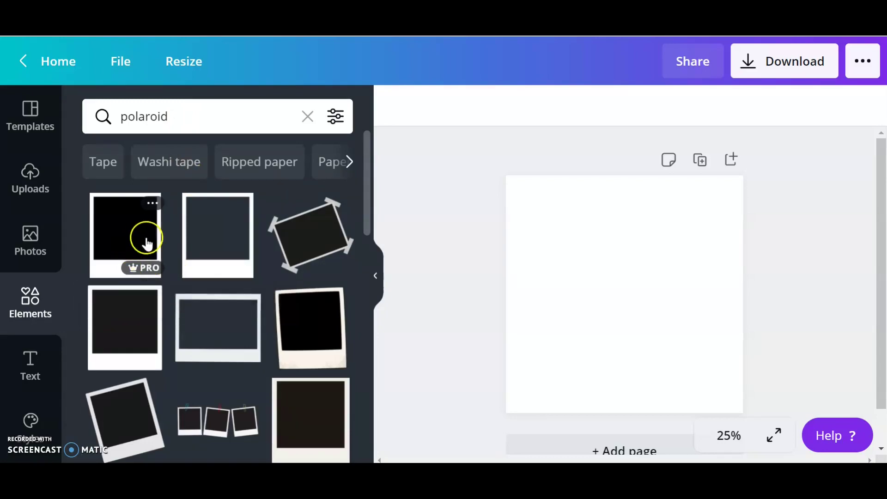
{"action": "mouse_move", "coordinate": [144, 267]}
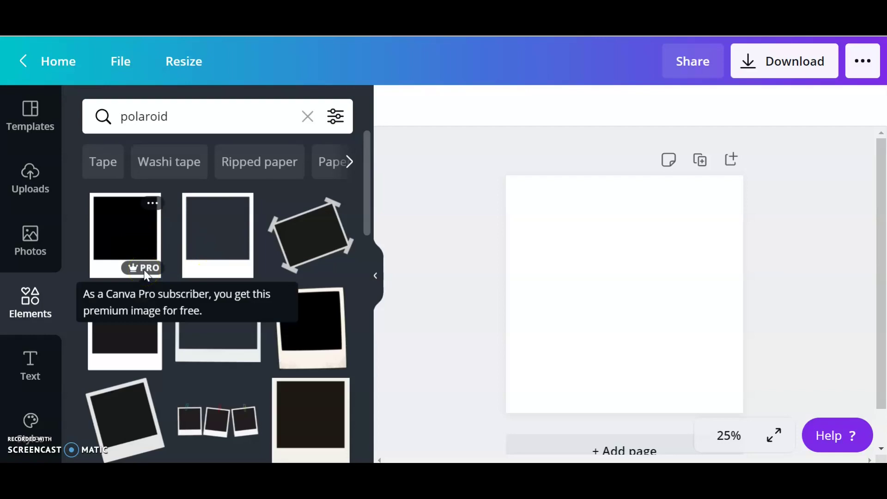
{"action": "scroll", "coordinate": [305, 229], "scroll_direction": "down", "scroll_amount": 3}
{"action": "scroll", "coordinate": [312, 243], "scroll_direction": "down", "scroll_amount": 2}
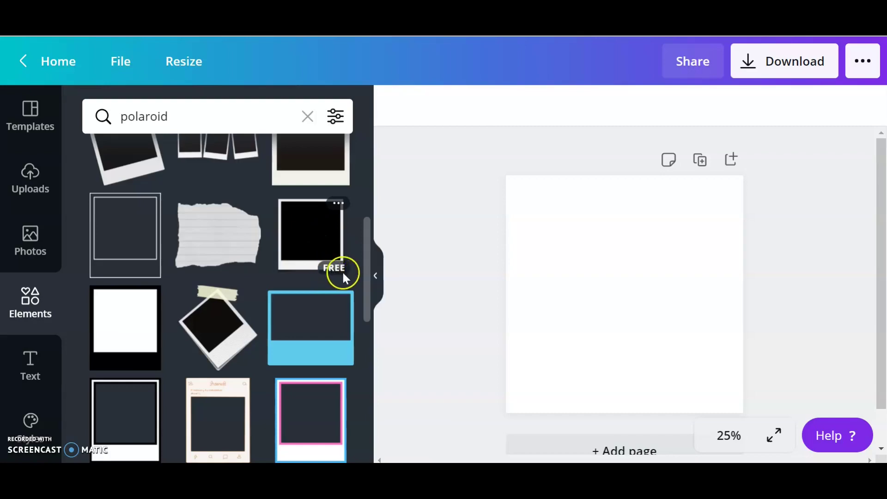
{"action": "scroll", "coordinate": [243, 243], "scroll_direction": "up", "scroll_amount": 3}
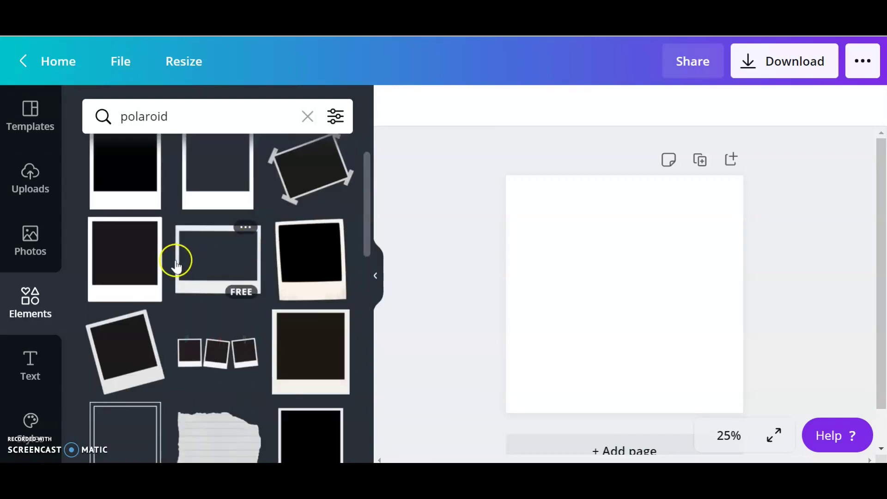
{"action": "scroll", "coordinate": [187, 256], "scroll_direction": "up", "scroll_amount": 3}
{"action": "mouse_move", "coordinate": [125, 235]}
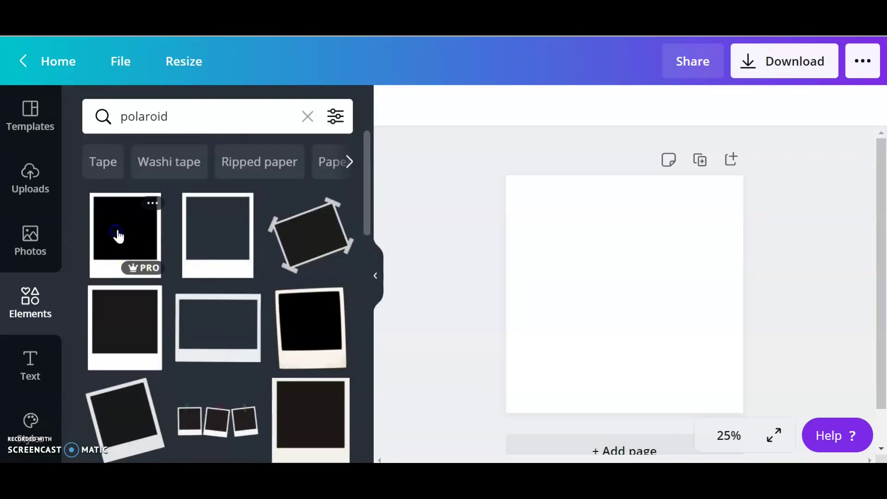
Add a polaroid frame at the top-left and make the page background peach
{"action": "left_click", "coordinate": [118, 236]}
{"action": "left_click_drag", "start_coordinate": [625, 284], "coordinate": [551, 257]}
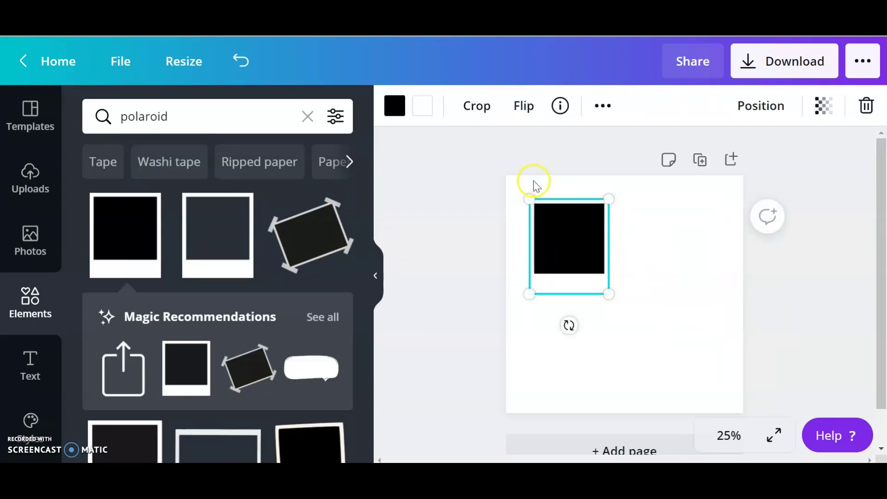
{"action": "left_click", "coordinate": [533, 185]}
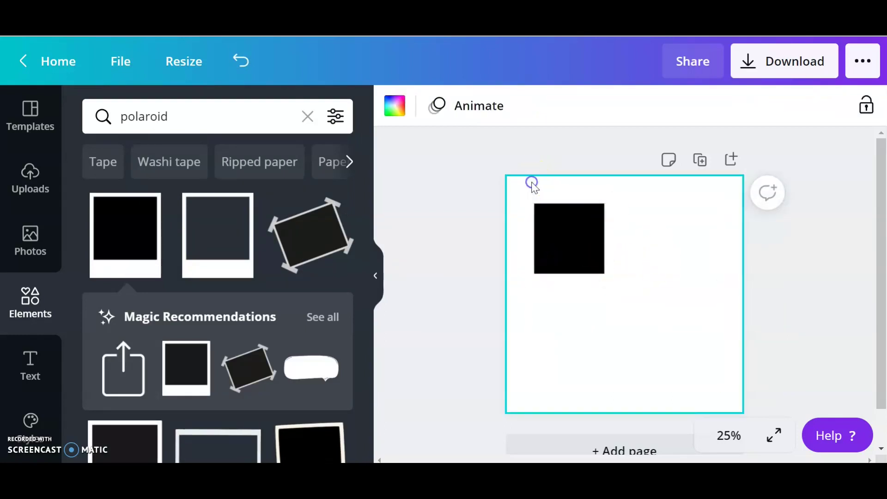
{"action": "left_click", "coordinate": [395, 106]}
{"action": "scroll", "coordinate": [127, 299], "scroll_direction": "down", "scroll_amount": 2}
{"action": "scroll", "coordinate": [127, 299], "scroll_direction": "down", "scroll_amount": 3}
{"action": "scroll", "coordinate": [118, 306], "scroll_direction": "down", "scroll_amount": 3}
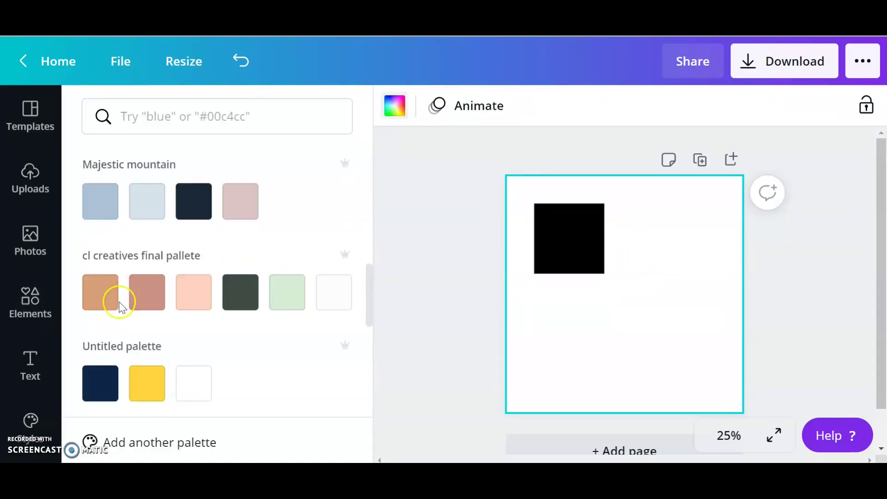
{"action": "scroll", "coordinate": [115, 316], "scroll_direction": "down", "scroll_amount": 3}
{"action": "left_click", "coordinate": [147, 357]}
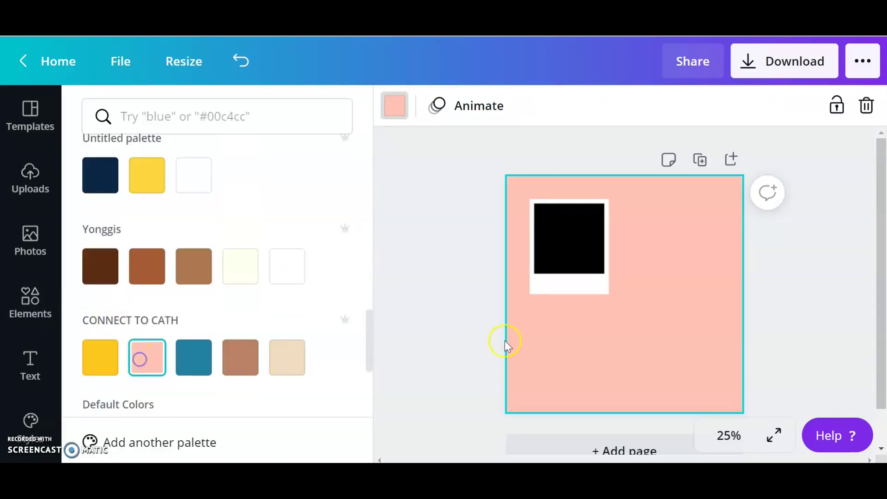
Make the polaroid frame light grey with transparency around 82
{"action": "left_click", "coordinate": [582, 281]}
{"action": "left_click", "coordinate": [423, 106]}
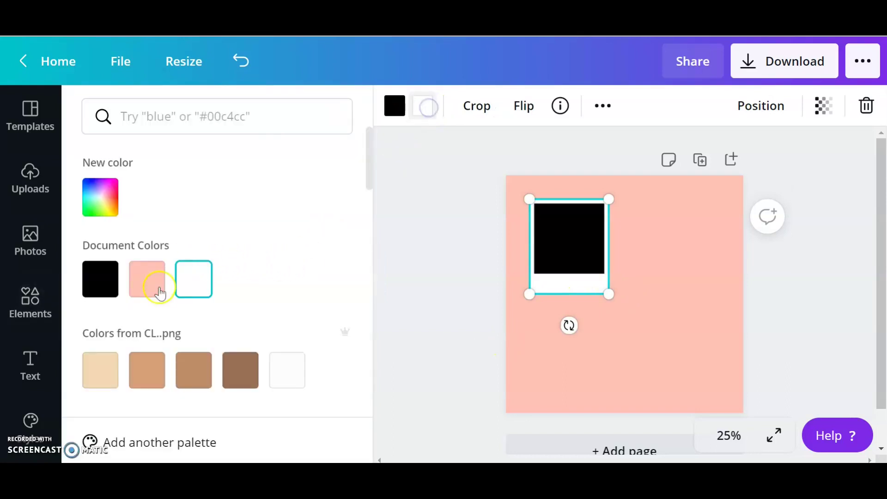
{"action": "scroll", "coordinate": [159, 284], "scroll_direction": "down", "scroll_amount": 3}
{"action": "scroll", "coordinate": [160, 284], "scroll_direction": "down", "scroll_amount": 3}
{"action": "scroll", "coordinate": [163, 287], "scroll_direction": "down", "scroll_amount": 3}
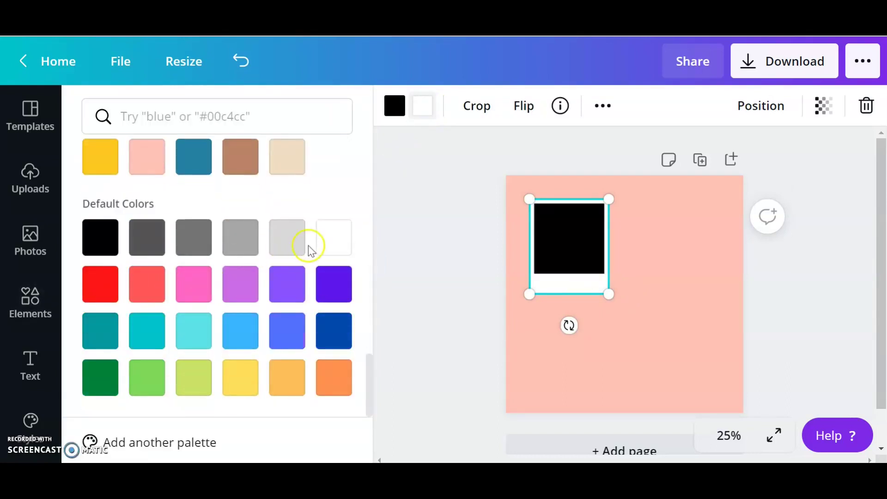
{"action": "left_click", "coordinate": [287, 238]}
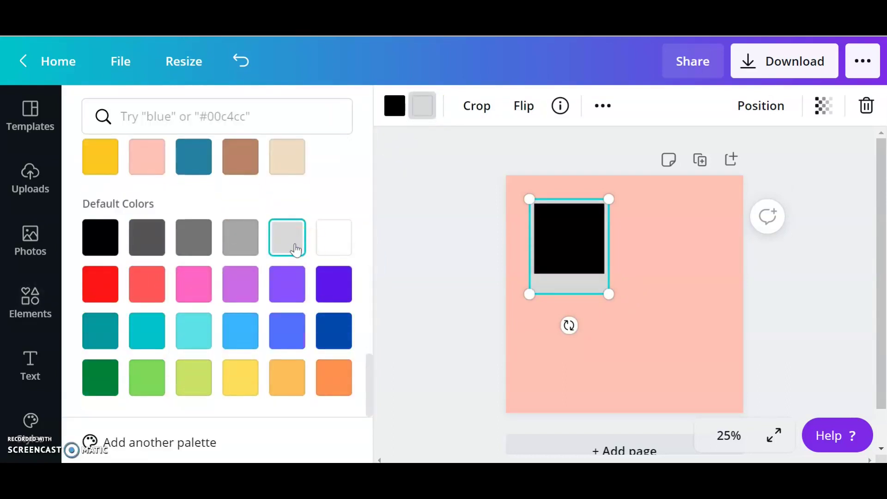
{"action": "left_click", "coordinate": [822, 105]}
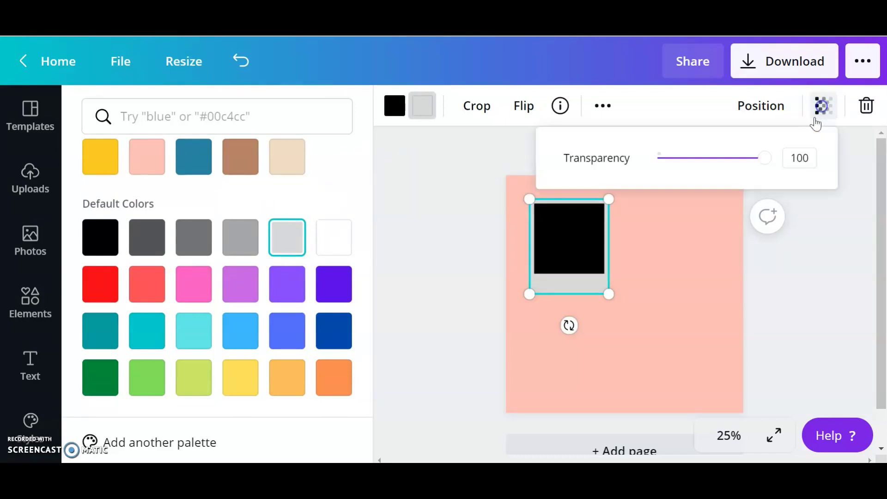
{"action": "left_click_drag", "start_coordinate": [758, 159], "coordinate": [753, 166]}
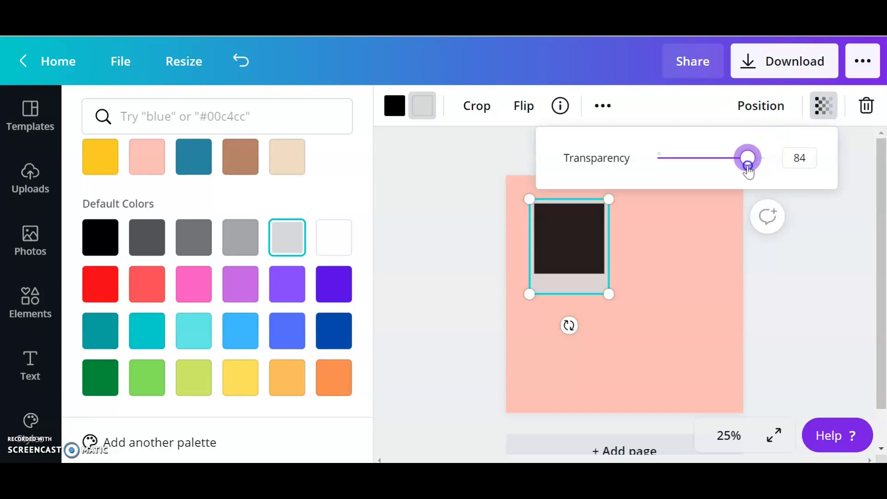
{"action": "left_click", "coordinate": [652, 291]}
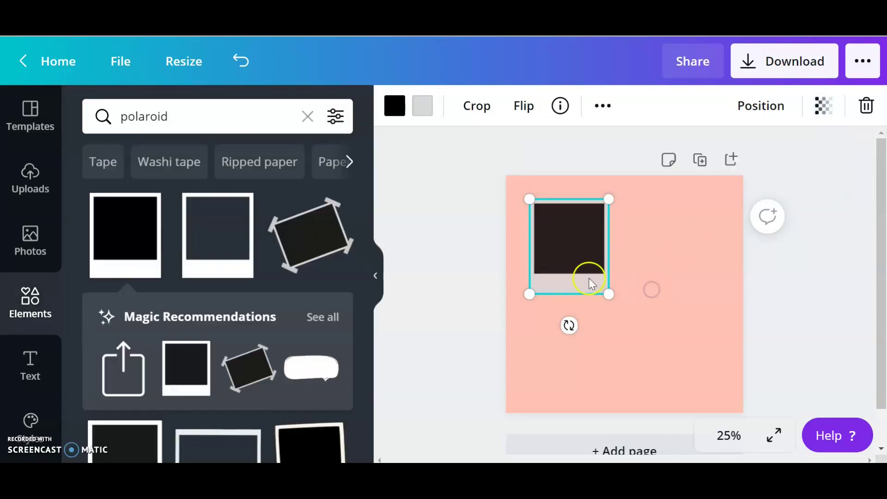
{"action": "left_click", "coordinate": [596, 277]}
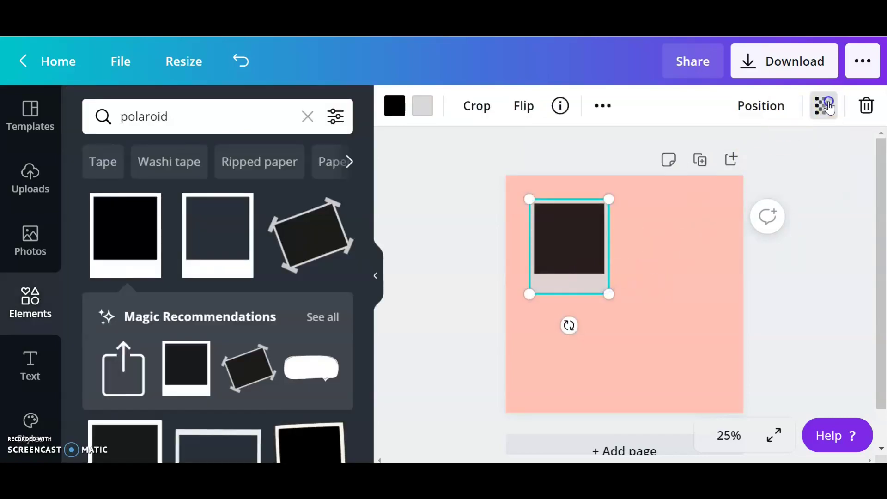
{"action": "left_click", "coordinate": [823, 105]}
{"action": "left_click_drag", "start_coordinate": [749, 158], "coordinate": [745, 161]}
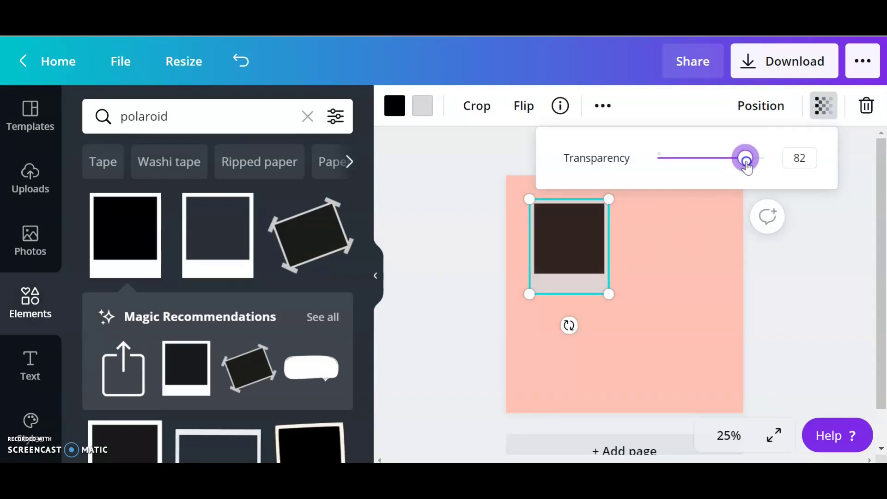
{"action": "left_click", "coordinate": [674, 266]}
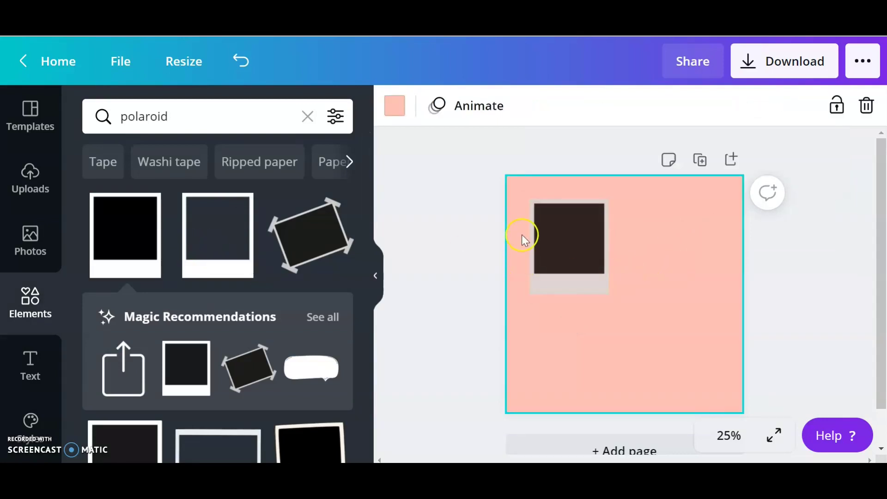
Replace the 'polaroid' elements search with a search for 'frame'
{"action": "left_click", "coordinate": [30, 240]}
{"action": "left_click", "coordinate": [556, 279]}
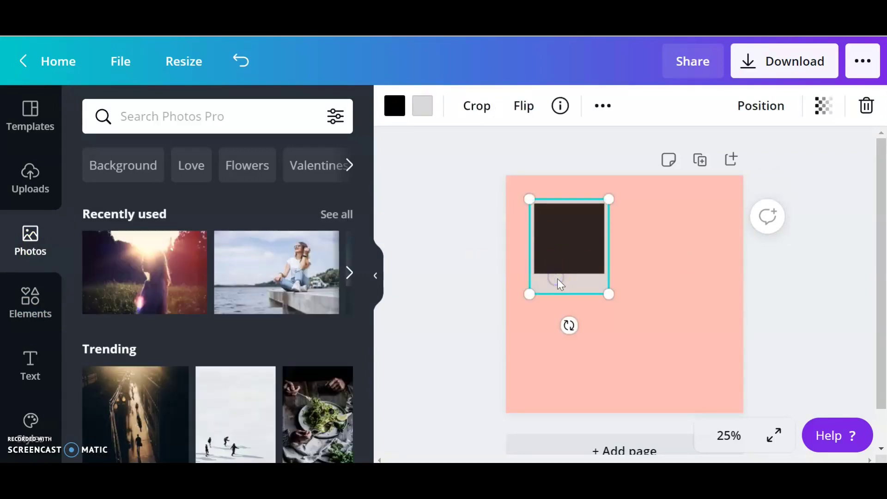
{"action": "left_click", "coordinate": [45, 291]}
{"action": "left_click", "coordinate": [208, 116]}
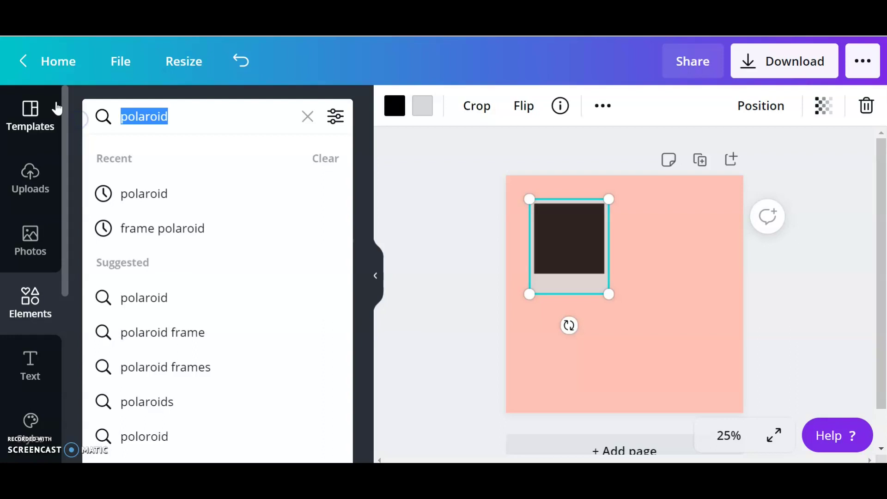
{"action": "type", "text": "frame"}
{"action": "key", "text": "Return"}
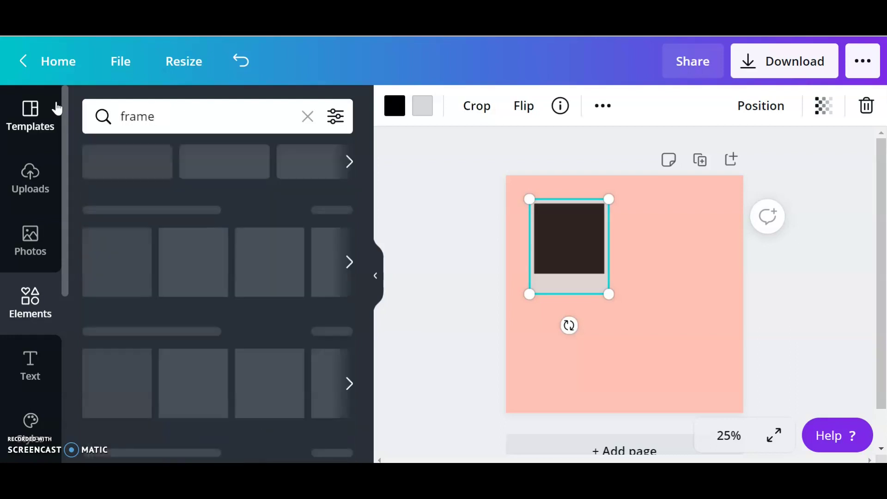
{"action": "scroll", "coordinate": [182, 265], "scroll_direction": "down", "scroll_amount": 3}
{"action": "scroll", "coordinate": [182, 267], "scroll_direction": "down", "scroll_amount": 5}
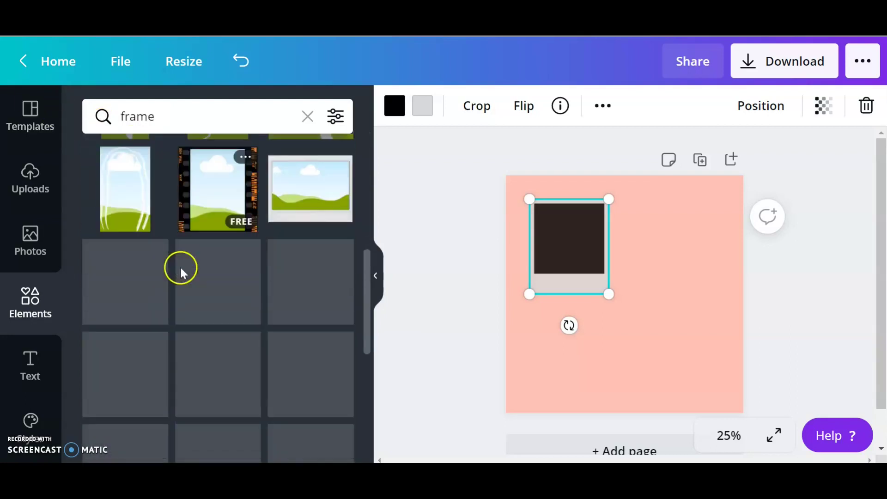
{"action": "scroll", "coordinate": [209, 264], "scroll_direction": "down", "scroll_amount": 5}
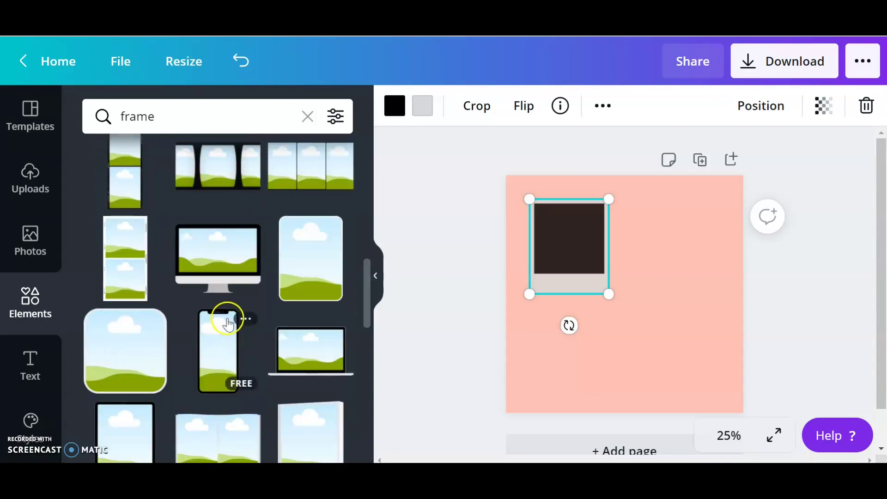
{"action": "scroll", "coordinate": [194, 313], "scroll_direction": "down", "scroll_amount": 5}
{"action": "scroll", "coordinate": [208, 340], "scroll_direction": "down", "scroll_amount": 3}
{"action": "scroll", "coordinate": [209, 344], "scroll_direction": "down", "scroll_amount": 3}
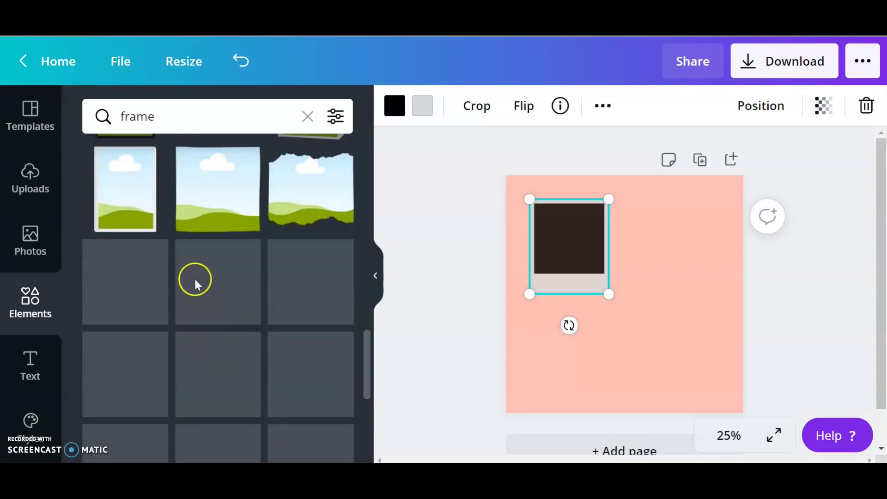
{"action": "scroll", "coordinate": [197, 285], "scroll_direction": "down", "scroll_amount": 2}
{"action": "scroll", "coordinate": [197, 284], "scroll_direction": "down", "scroll_amount": 2}
Add the square photo frame, shrink it, and fit it into the polaroid window
{"action": "left_click", "coordinate": [218, 316]}
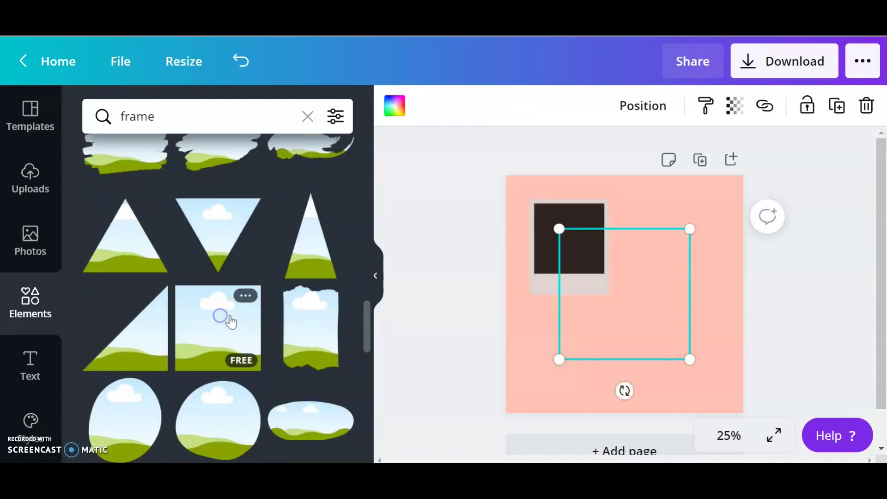
{"action": "left_click_drag", "start_coordinate": [690, 358], "coordinate": [633, 303]}
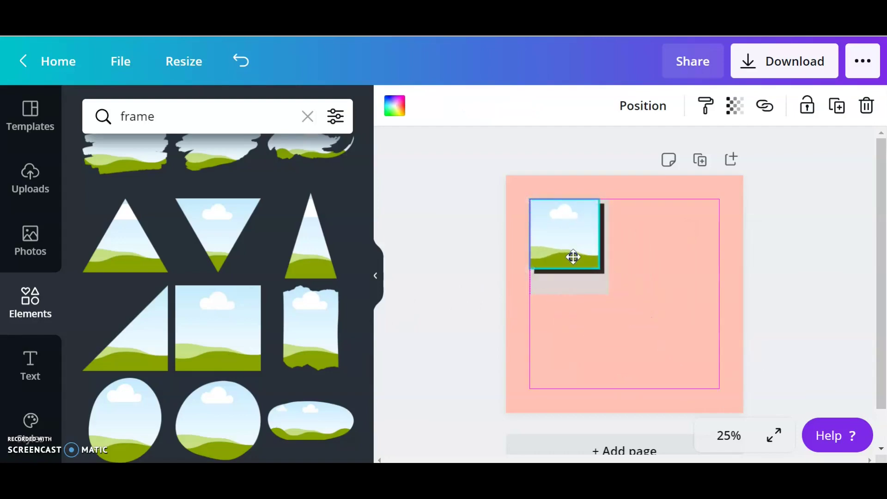
{"action": "left_click_drag", "start_coordinate": [594, 271], "coordinate": [580, 262]}
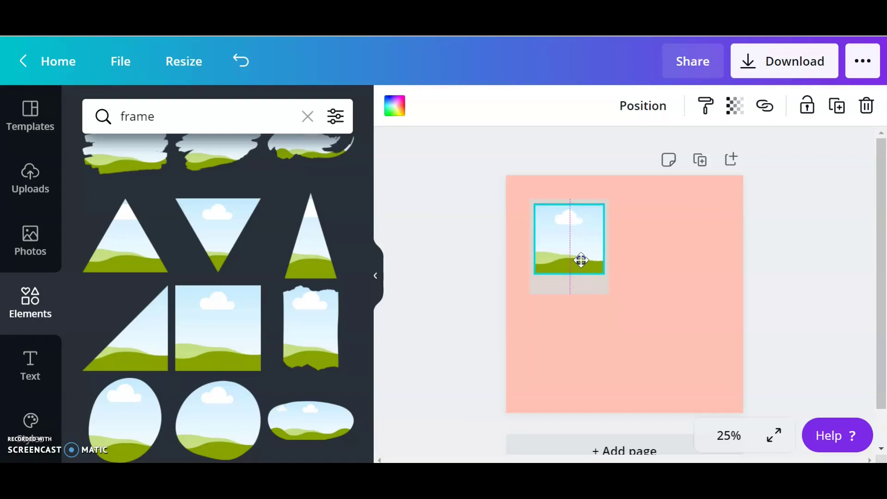
{"action": "left_click", "coordinate": [642, 274]}
{"action": "left_click", "coordinate": [578, 254]}
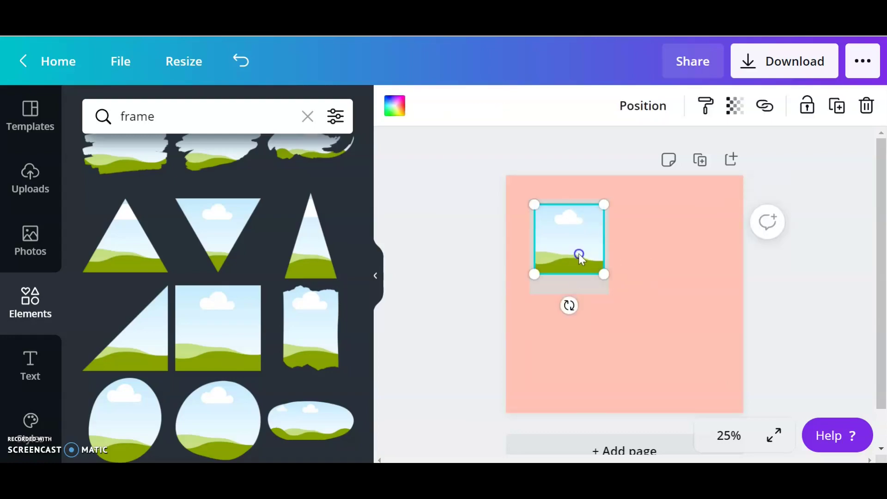
{"action": "left_click_drag", "start_coordinate": [579, 253], "coordinate": [580, 253]}
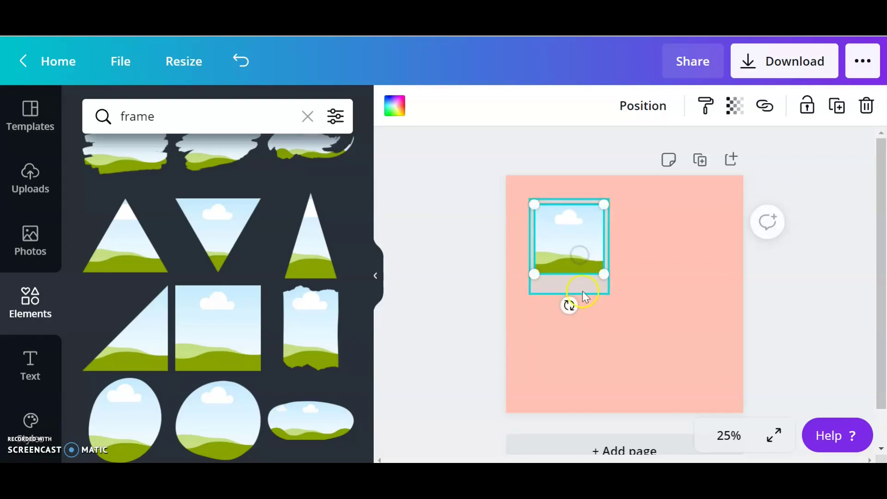
Try beige, pink and grey, then settle on a white polaroid border and realign the inner frame
{"action": "left_click", "coordinate": [581, 291]}
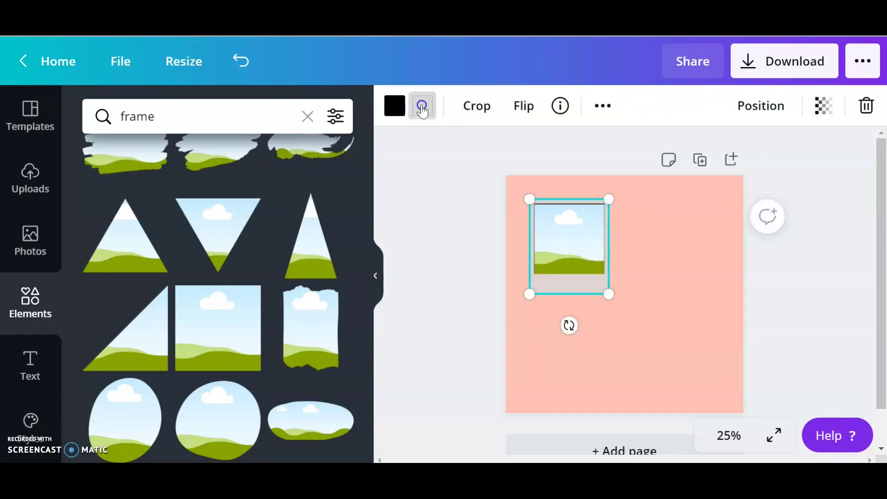
{"action": "left_click", "coordinate": [423, 106]}
{"action": "left_click", "coordinate": [287, 370]}
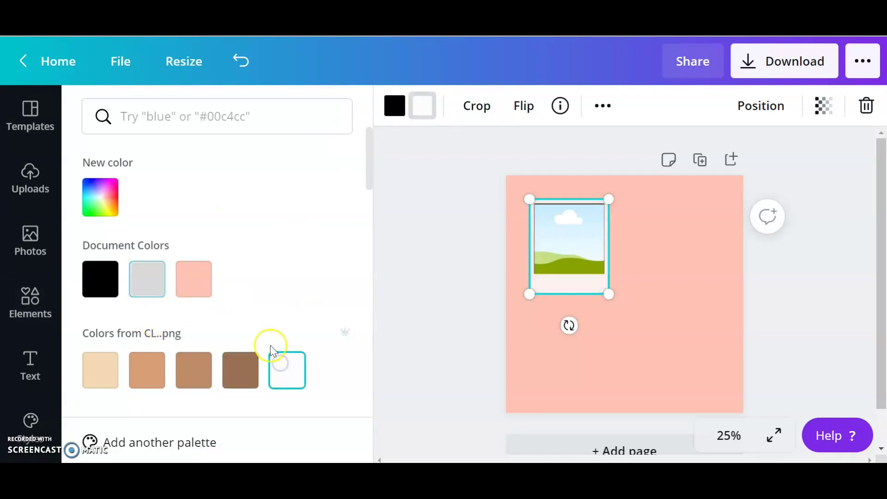
{"action": "scroll", "coordinate": [208, 313], "scroll_direction": "down", "scroll_amount": 1}
{"action": "left_click", "coordinate": [101, 301]}
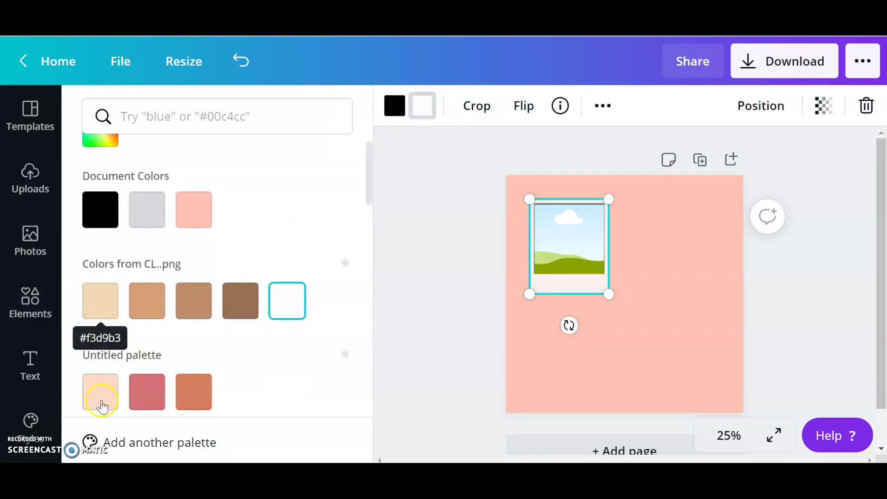
{"action": "scroll", "coordinate": [105, 312], "scroll_direction": "down", "scroll_amount": 3}
{"action": "scroll", "coordinate": [105, 333], "scroll_direction": "down", "scroll_amount": 3}
{"action": "scroll", "coordinate": [104, 361], "scroll_direction": "down", "scroll_amount": 3}
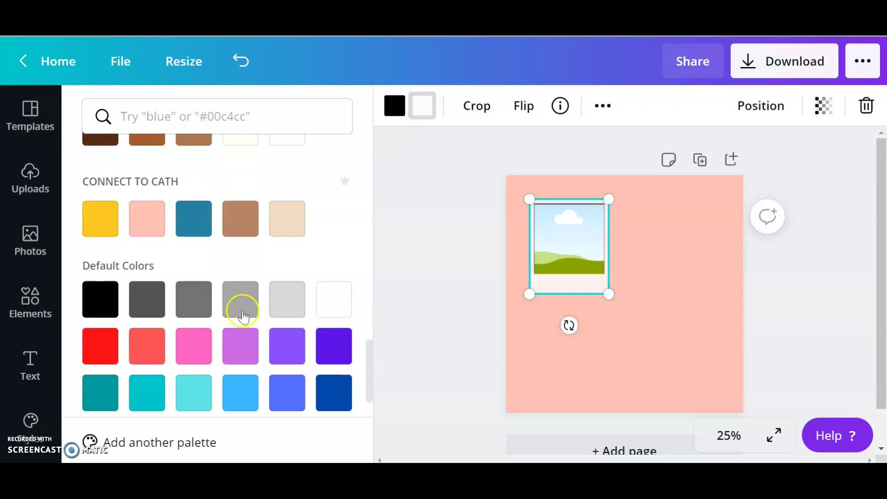
{"action": "left_click", "coordinate": [195, 347]}
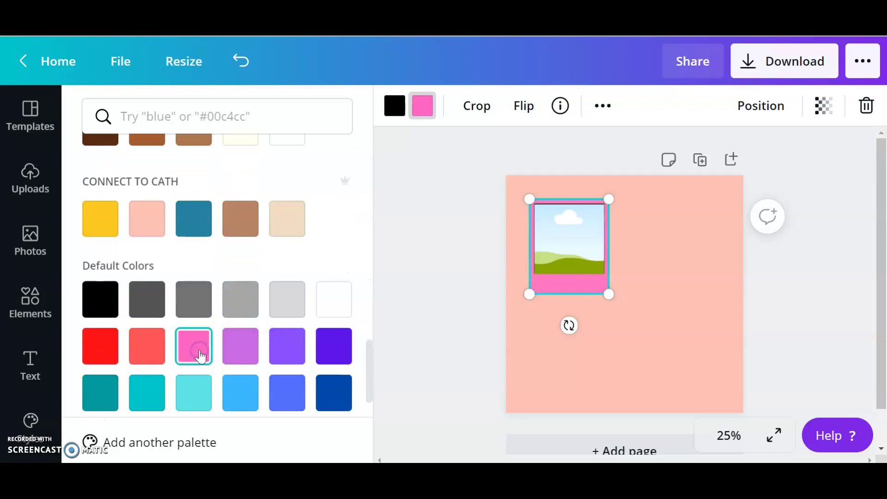
{"action": "left_click", "coordinate": [287, 299]}
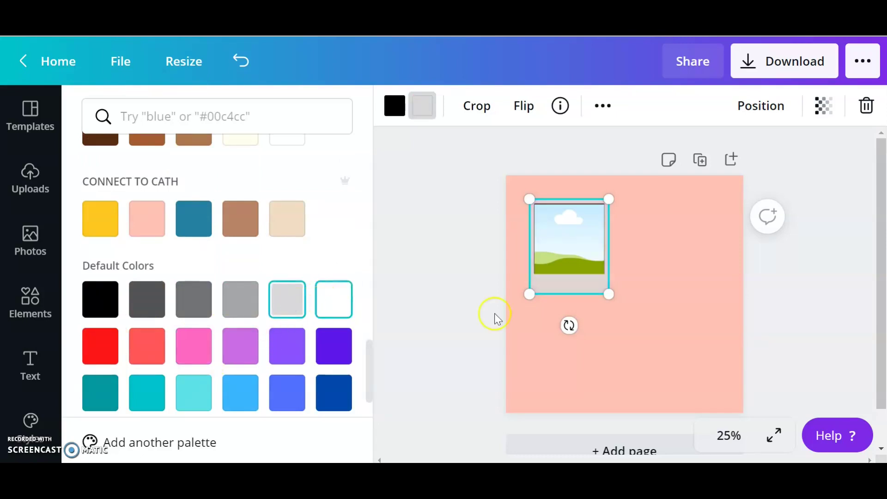
{"action": "left_click", "coordinate": [334, 300]}
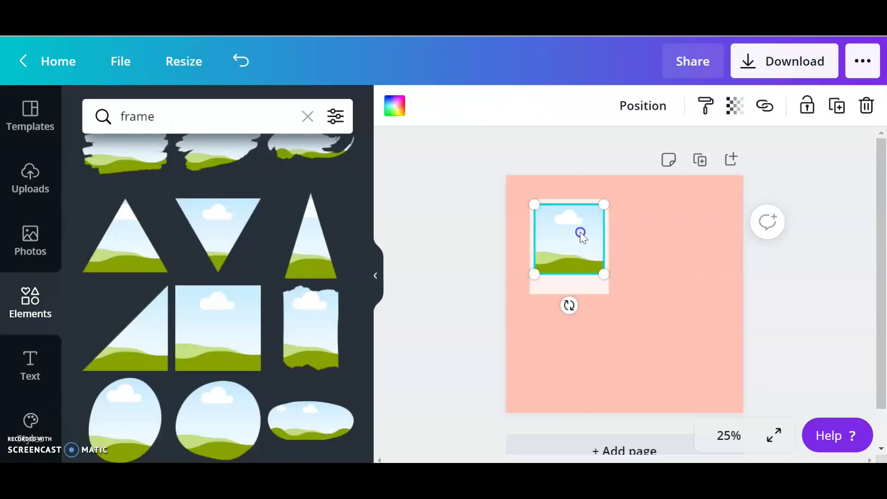
{"action": "left_click_drag", "start_coordinate": [581, 229], "coordinate": [575, 244]}
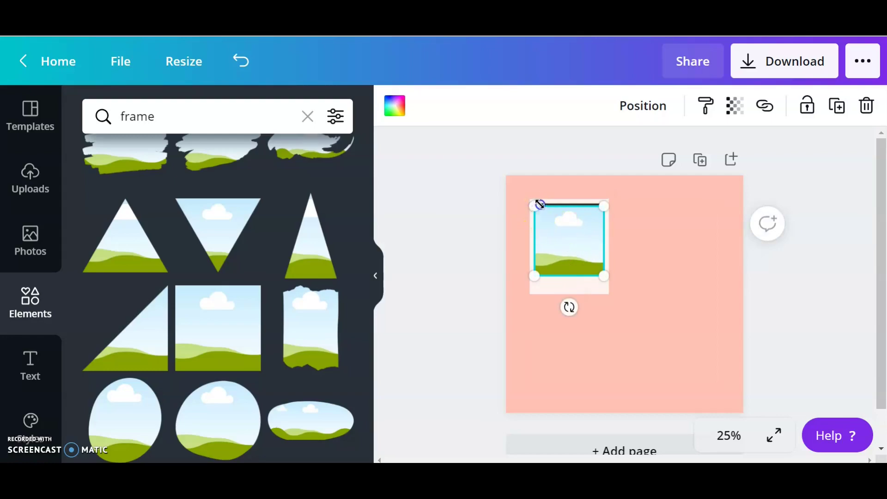
Fit the photo frame, then copy the polaroid and paste a copy to its right
{"action": "left_click_drag", "start_coordinate": [540, 203], "coordinate": [538, 205]}
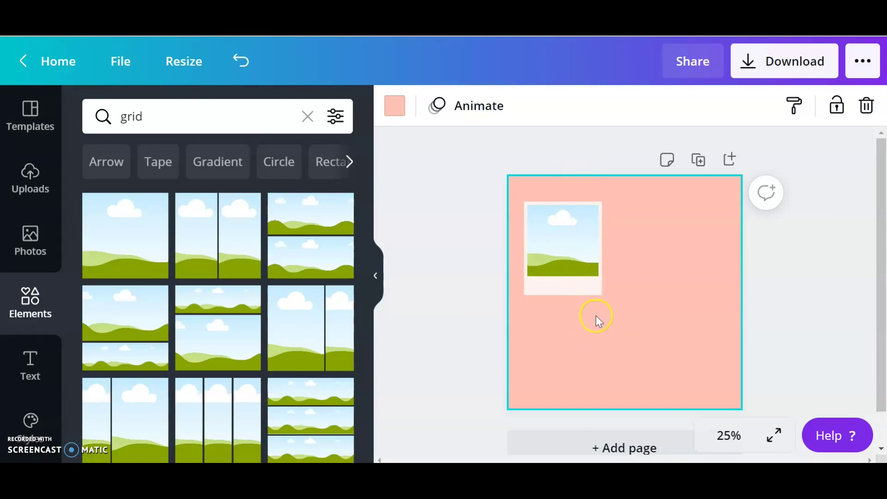
{"action": "left_click", "coordinate": [570, 239]}
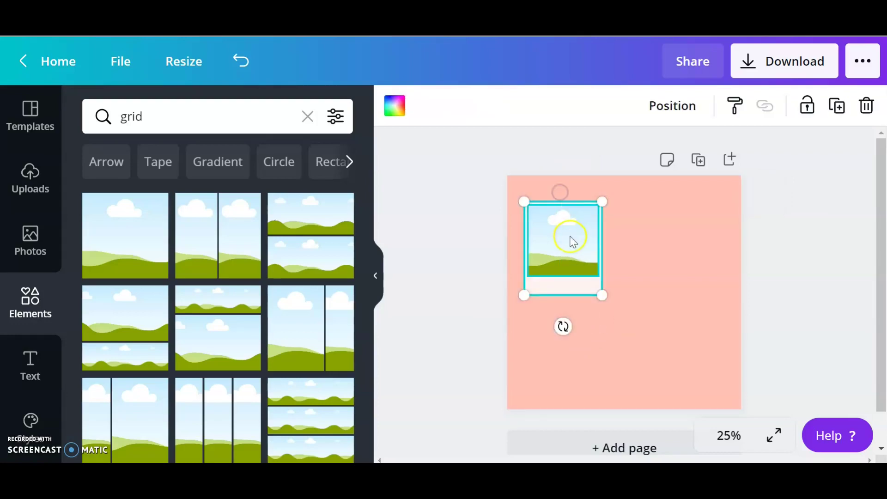
{"action": "right_click", "coordinate": [564, 239]}
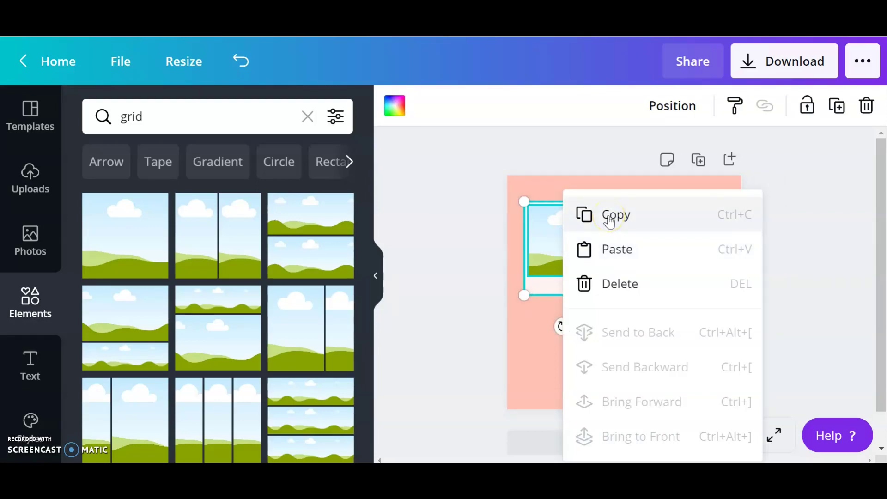
{"action": "left_click", "coordinate": [610, 217]}
{"action": "left_click", "coordinate": [630, 239]}
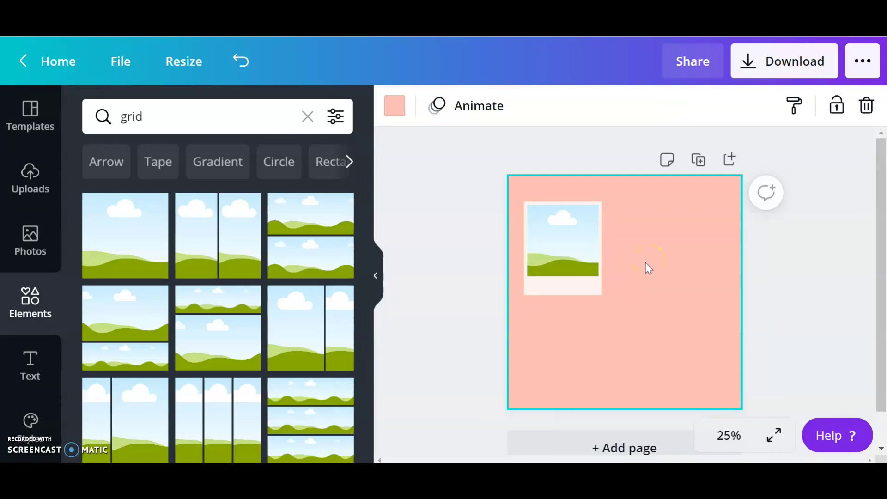
{"action": "key", "text": "ctrl+v"}
{"action": "mouse_move", "coordinate": [583, 255]}
{"action": "left_mouse_down"}
{"action": "mouse_move", "coordinate": [680, 251]}
{"action": "mouse_move", "coordinate": [659, 245]}
{"action": "left_mouse_up"}
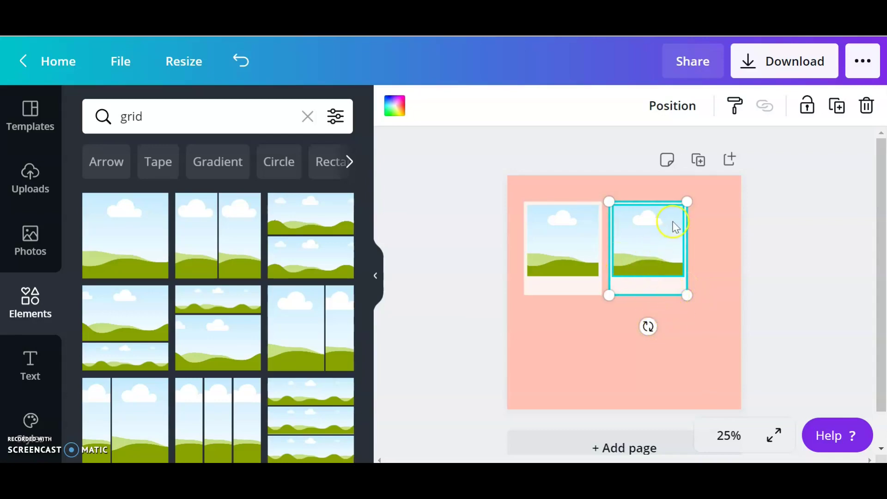
Copy the second polaroid and paste a copy below the first one
{"action": "right_click", "coordinate": [654, 227]}
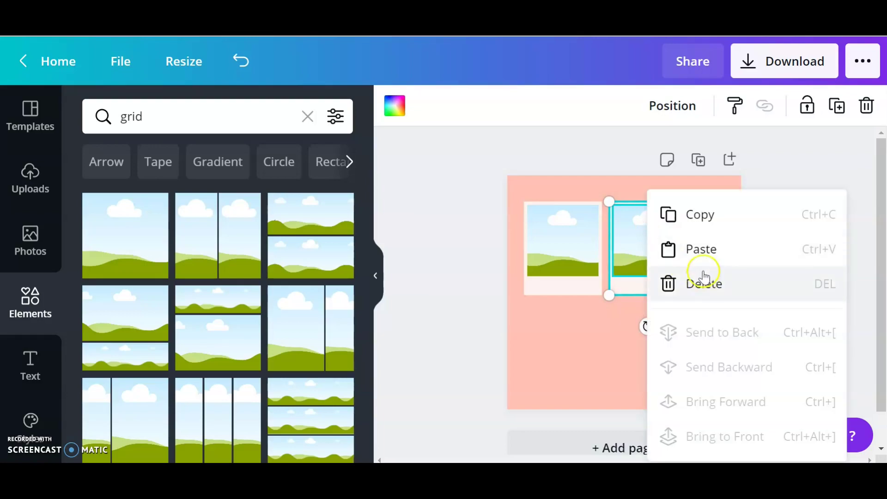
{"action": "left_click", "coordinate": [701, 216]}
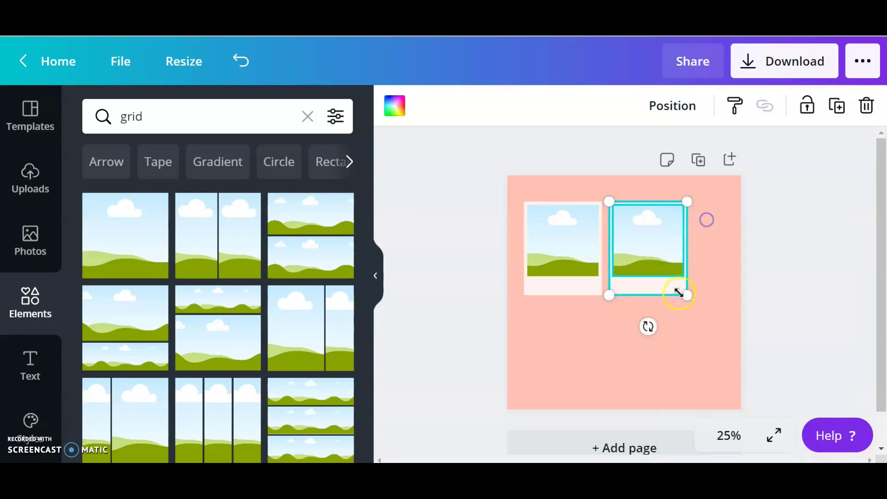
{"action": "left_click", "coordinate": [621, 333]}
{"action": "key", "text": "ctrl+v"}
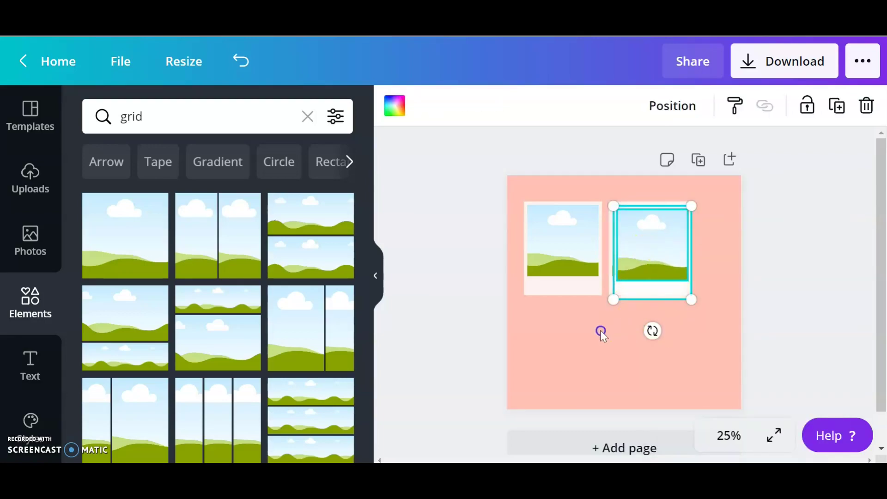
{"action": "left_click_drag", "start_coordinate": [648, 295], "coordinate": [557, 344]}
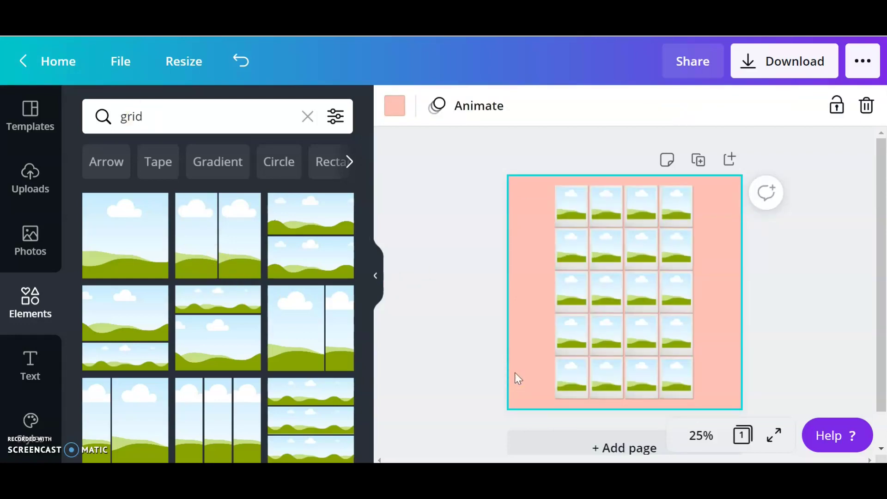
Enlarge the twenty-polaroid grid and align it with the top of the page
{"action": "left_click", "coordinate": [560, 384]}
{"action": "left_click", "coordinate": [571, 248]}
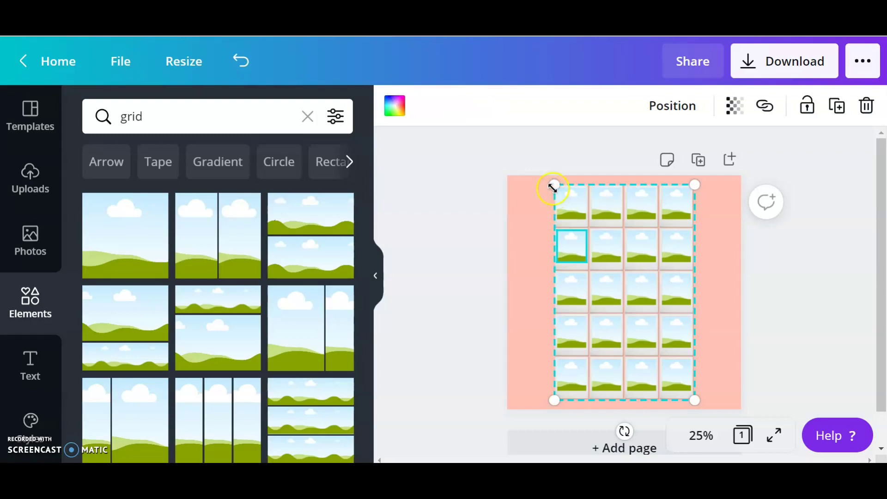
{"action": "left_click_drag", "start_coordinate": [553, 185], "coordinate": [540, 165]}
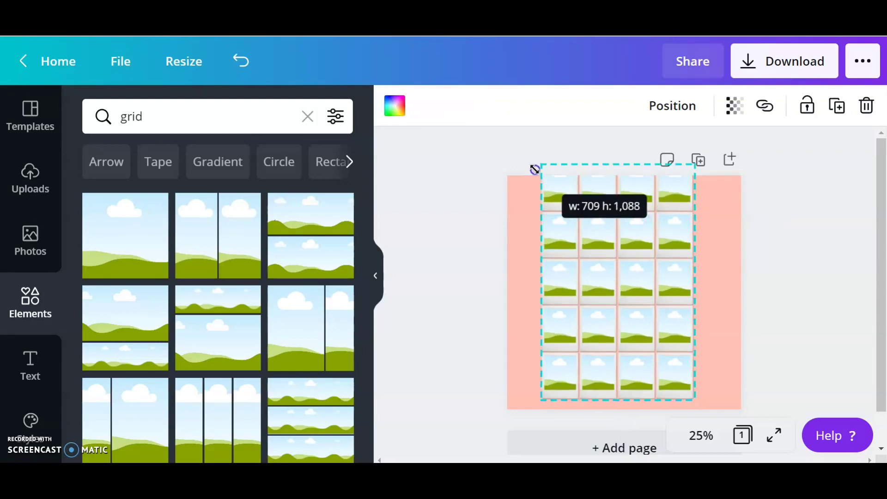
{"action": "left_click_drag", "start_coordinate": [618, 221], "coordinate": [620, 218]}
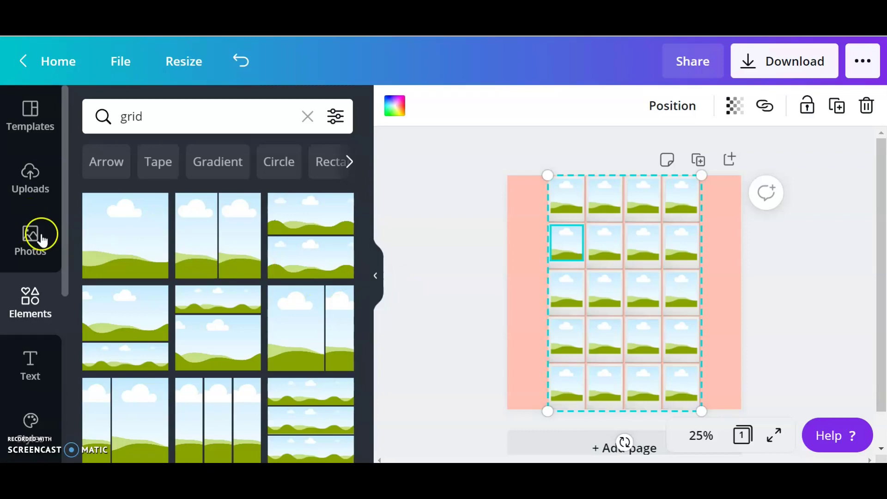
From Uploads, fill the first two top frames with portraits and row two with quote, Sale, lipstick images
{"action": "left_click", "coordinate": [532, 311]}
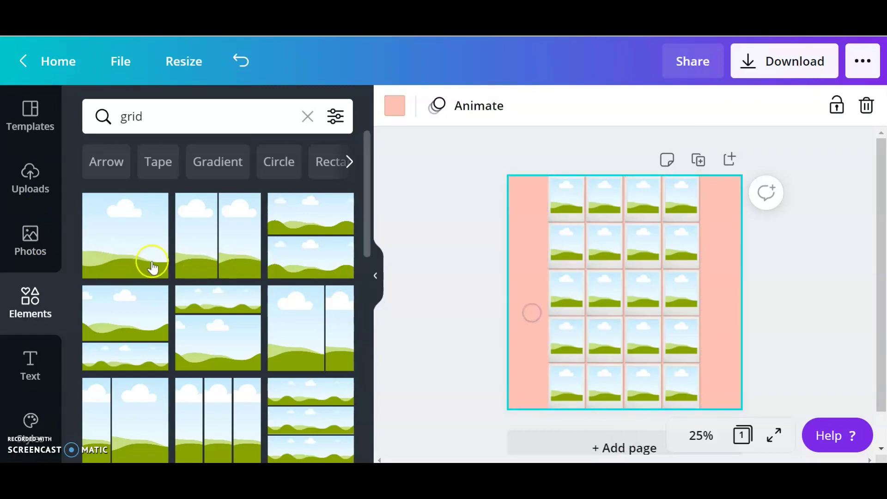
{"action": "left_click", "coordinate": [29, 183]}
{"action": "scroll", "coordinate": [156, 271], "scroll_direction": "down", "scroll_amount": 3}
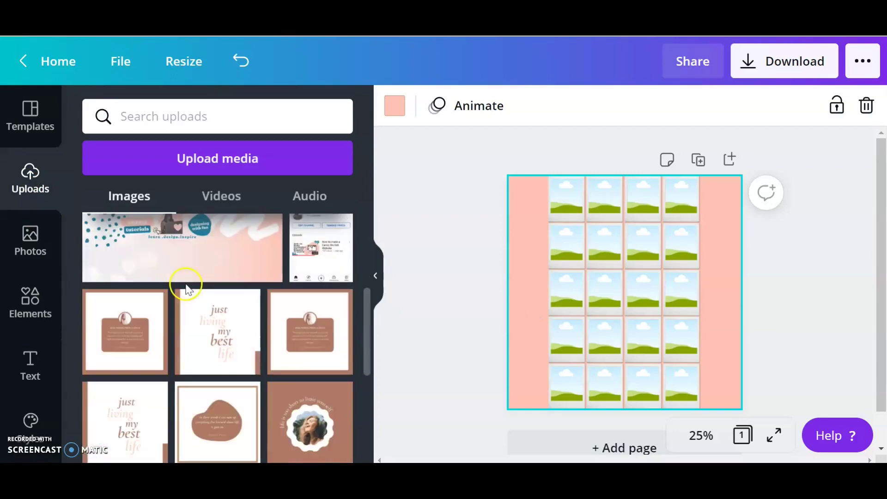
{"action": "scroll", "coordinate": [228, 312], "scroll_direction": "down", "scroll_amount": 3}
{"action": "scroll", "coordinate": [229, 312], "scroll_direction": "down", "scroll_amount": 3}
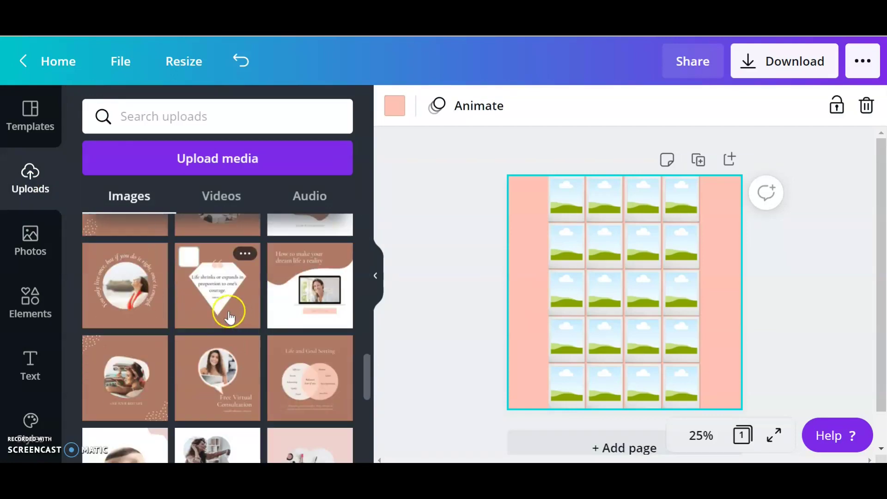
{"action": "scroll", "coordinate": [229, 312], "scroll_direction": "down", "scroll_amount": 3}
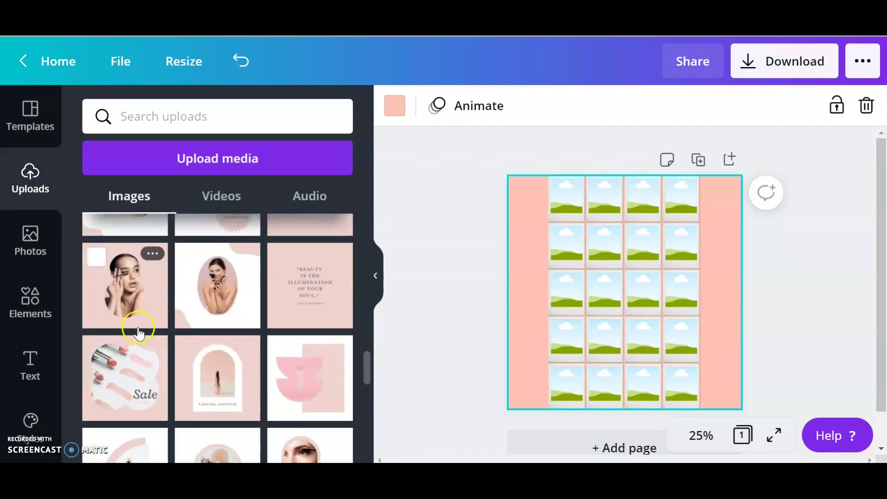
{"action": "left_click_drag", "start_coordinate": [124, 286], "coordinate": [568, 208]}
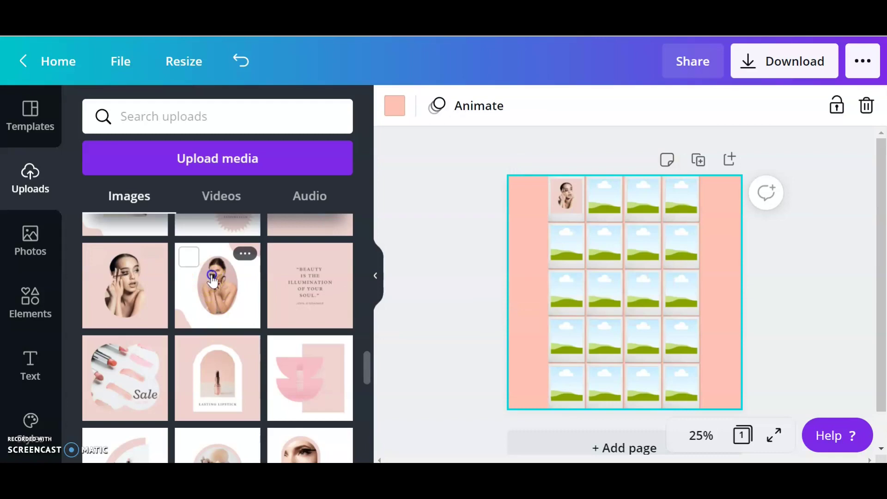
{"action": "left_click_drag", "start_coordinate": [212, 280], "coordinate": [603, 203]}
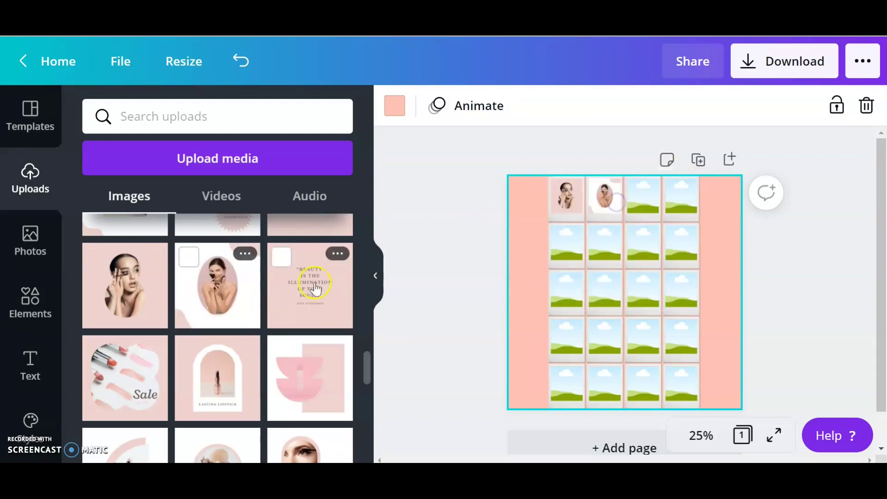
{"action": "left_click_drag", "start_coordinate": [311, 285], "coordinate": [570, 248]}
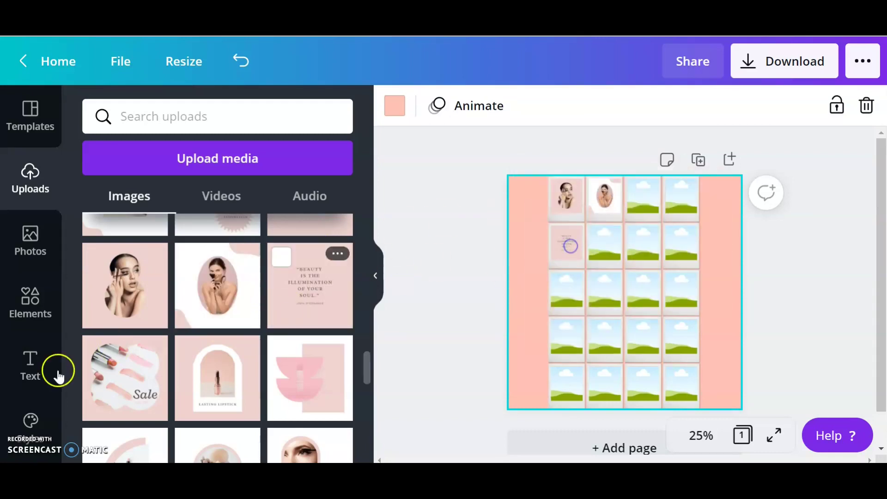
{"action": "mouse_move", "coordinate": [125, 377]}
{"action": "left_mouse_down"}
{"action": "mouse_move", "coordinate": [514, 285]}
{"action": "mouse_move", "coordinate": [605, 244]}
{"action": "left_mouse_up"}
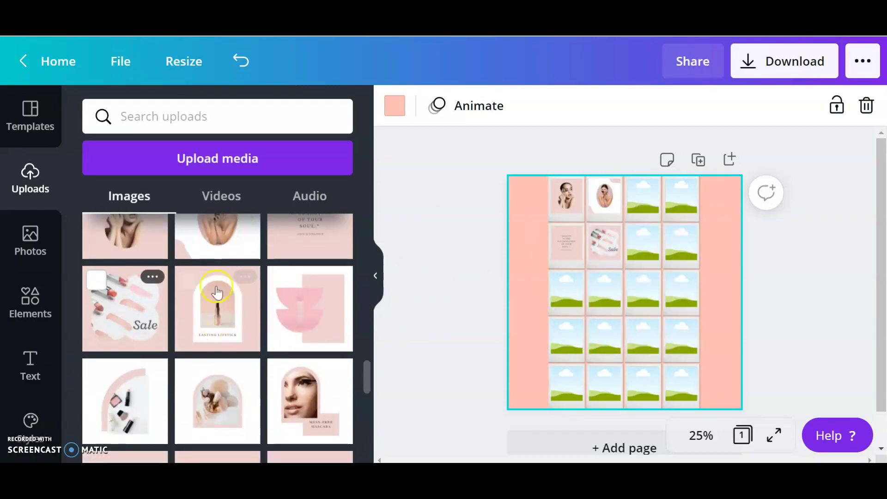
{"action": "mouse_move", "coordinate": [217, 378]}
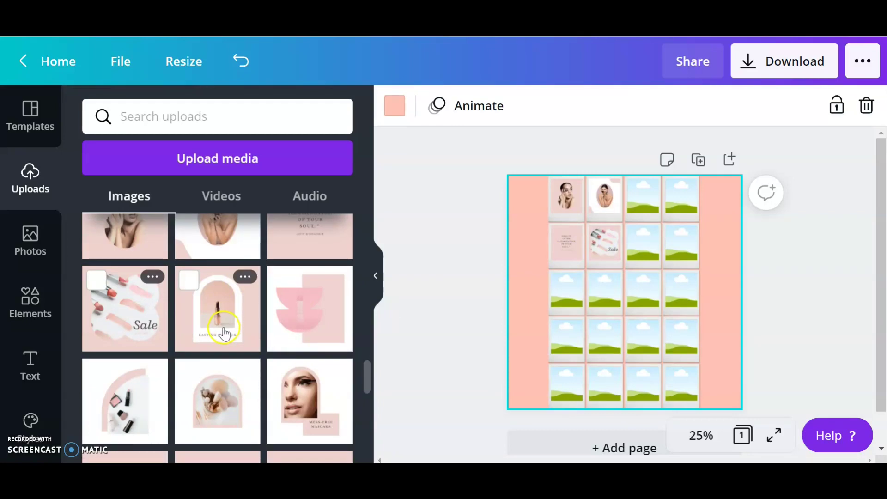
{"action": "left_click_drag", "start_coordinate": [215, 320], "coordinate": [645, 244]}
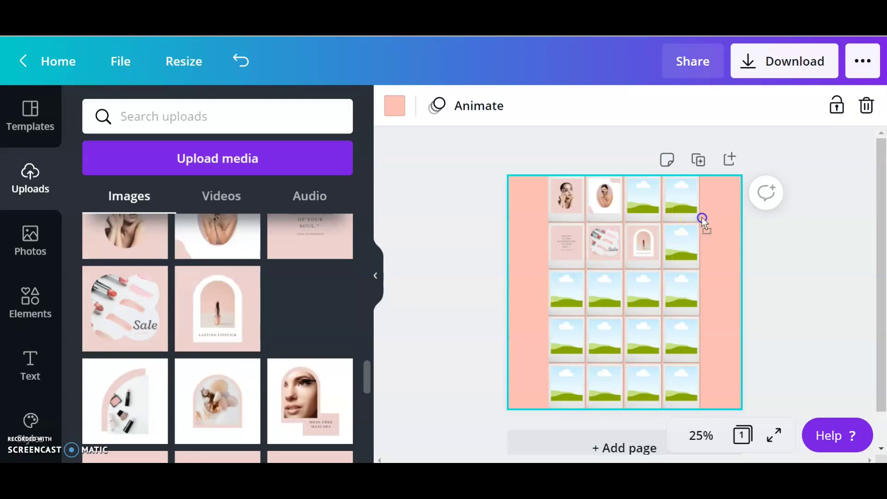
Fill the remaining frames with abstract, Confidence, eye-makeup, portrait, brushes, mascara, makeup-products and quote images
{"action": "left_click_drag", "start_coordinate": [300, 320], "coordinate": [643, 199]}
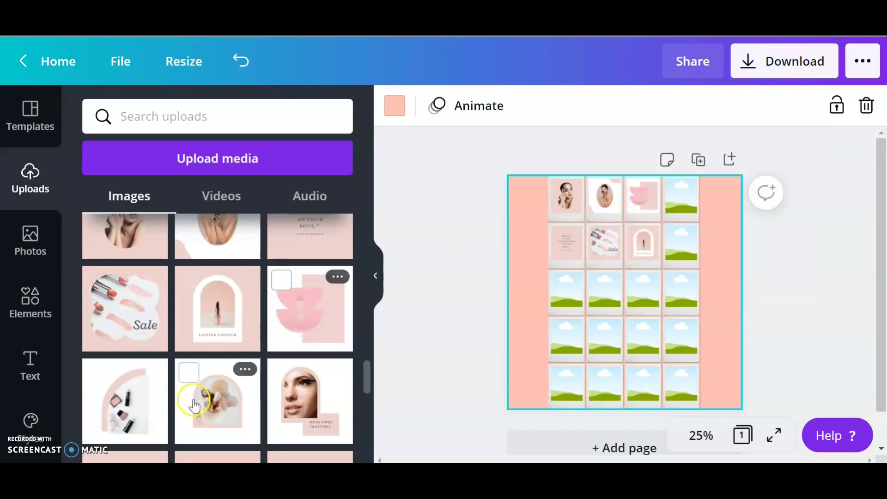
{"action": "scroll", "coordinate": [286, 285], "scroll_direction": "down", "scroll_amount": 2}
{"action": "mouse_move", "coordinate": [125, 333]}
{"action": "left_mouse_down"}
{"action": "mouse_move", "coordinate": [597, 257]}
{"action": "mouse_move", "coordinate": [566, 292]}
{"action": "left_mouse_up"}
{"action": "left_click_drag", "start_coordinate": [208, 419], "coordinate": [602, 291]}
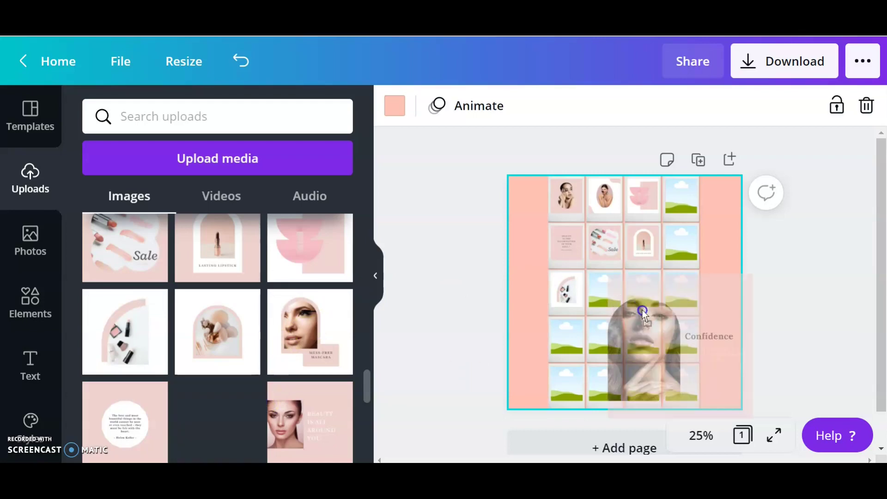
{"action": "scroll", "coordinate": [272, 338], "scroll_direction": "down", "scroll_amount": 1}
{"action": "scroll", "coordinate": [273, 338], "scroll_direction": "down", "scroll_amount": 2}
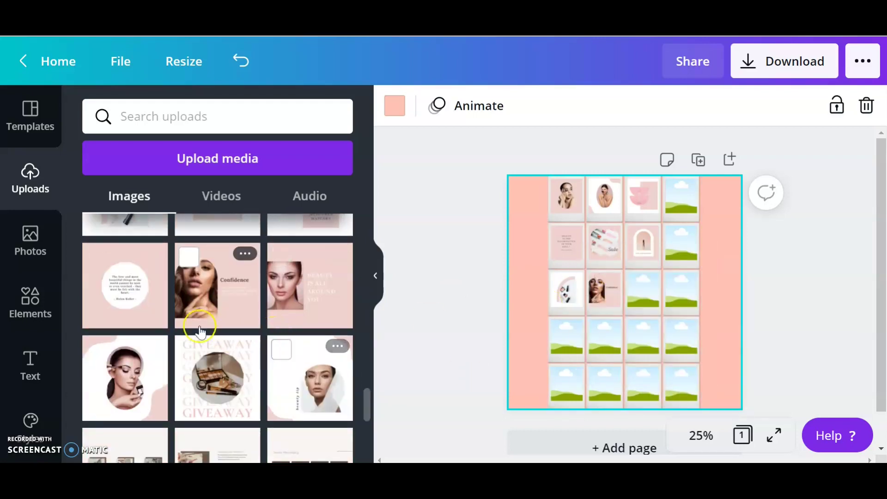
{"action": "left_click_drag", "start_coordinate": [125, 378], "coordinate": [568, 348]}
{"action": "scroll", "coordinate": [228, 368], "scroll_direction": "down", "scroll_amount": 1}
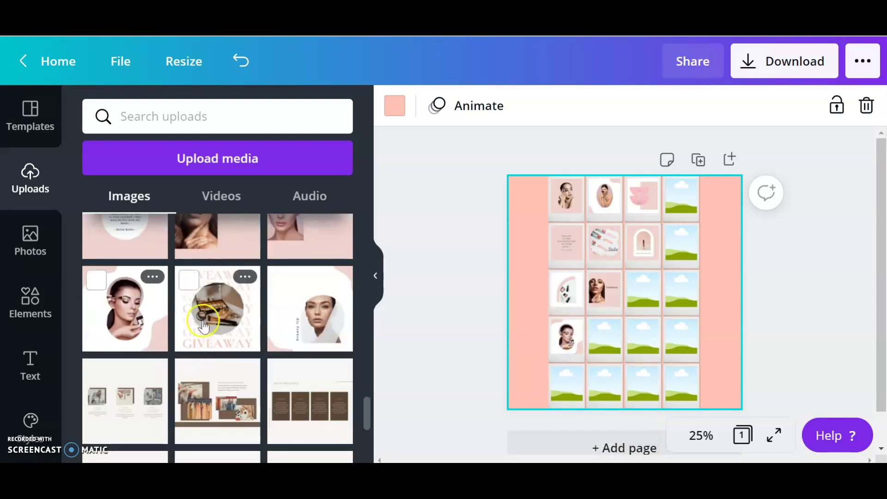
{"action": "left_click_drag", "start_coordinate": [218, 308], "coordinate": [605, 338]}
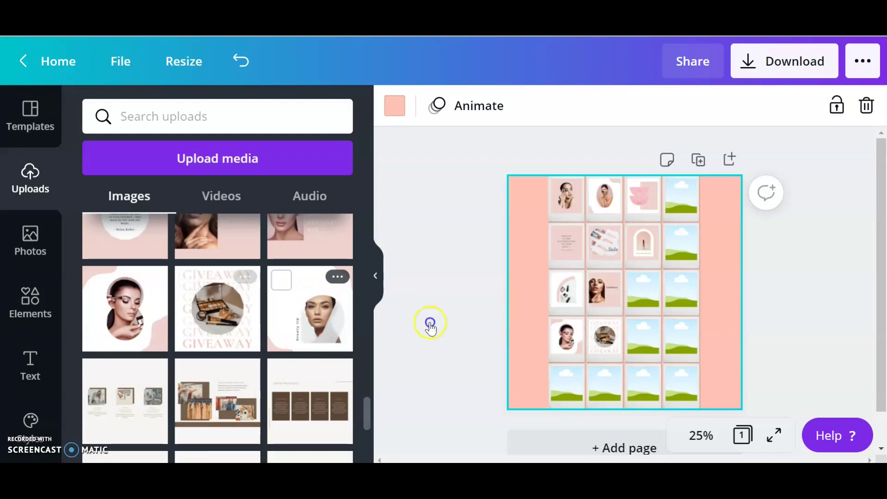
{"action": "left_click_drag", "start_coordinate": [309, 308], "coordinate": [566, 385]}
{"action": "scroll", "coordinate": [236, 329], "scroll_direction": "down", "scroll_amount": 1}
{"action": "scroll", "coordinate": [235, 329], "scroll_direction": "up", "scroll_amount": 2}
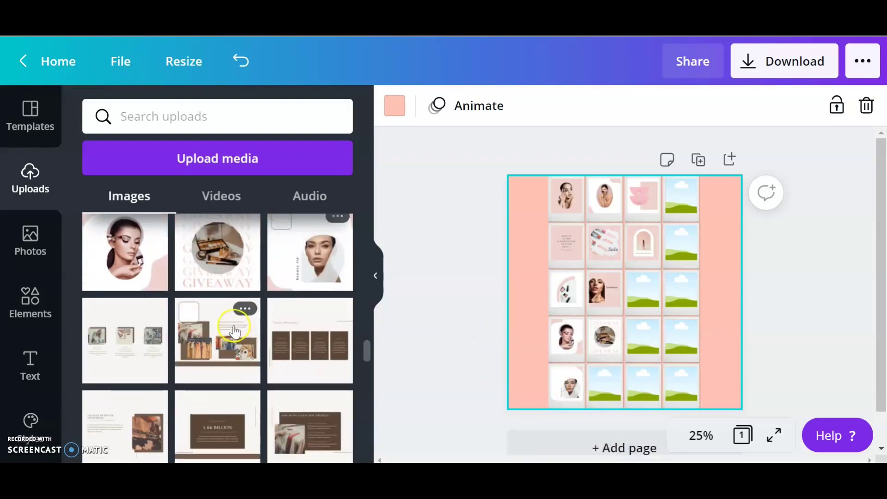
{"action": "left_click_drag", "start_coordinate": [309, 286], "coordinate": [643, 338]}
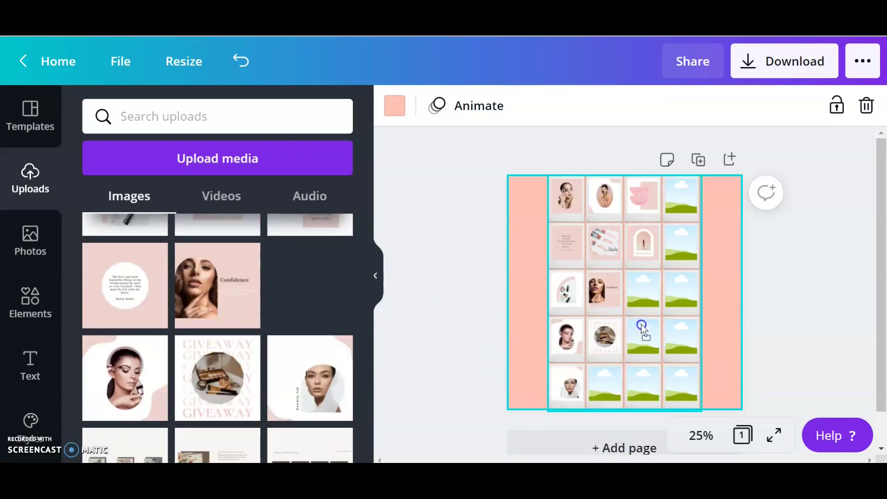
{"action": "scroll", "coordinate": [303, 302], "scroll_direction": "up", "scroll_amount": 1}
{"action": "scroll", "coordinate": [303, 302], "scroll_direction": "up", "scroll_amount": 3}
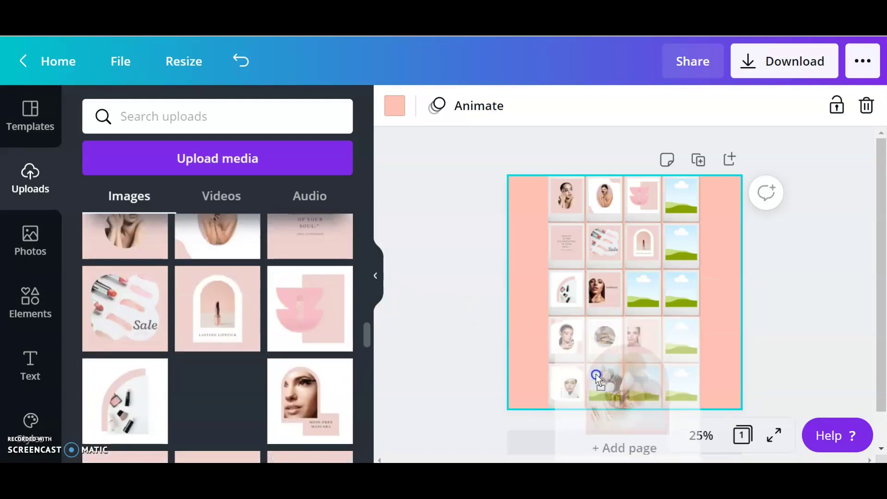
{"action": "left_click_drag", "start_coordinate": [216, 409], "coordinate": [605, 384]}
{"action": "scroll", "coordinate": [189, 299], "scroll_direction": "up", "scroll_amount": 3}
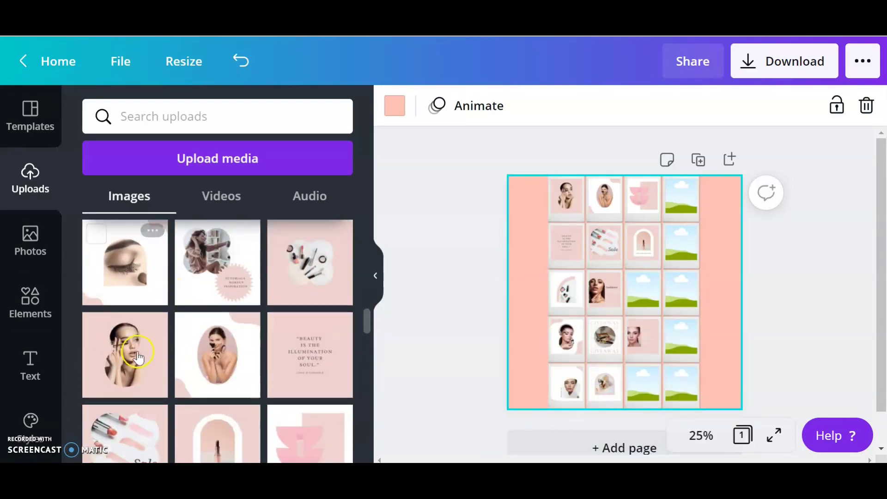
{"action": "scroll", "coordinate": [127, 328], "scroll_direction": "up", "scroll_amount": 1}
{"action": "left_click_drag", "start_coordinate": [128, 327], "coordinate": [636, 297]}
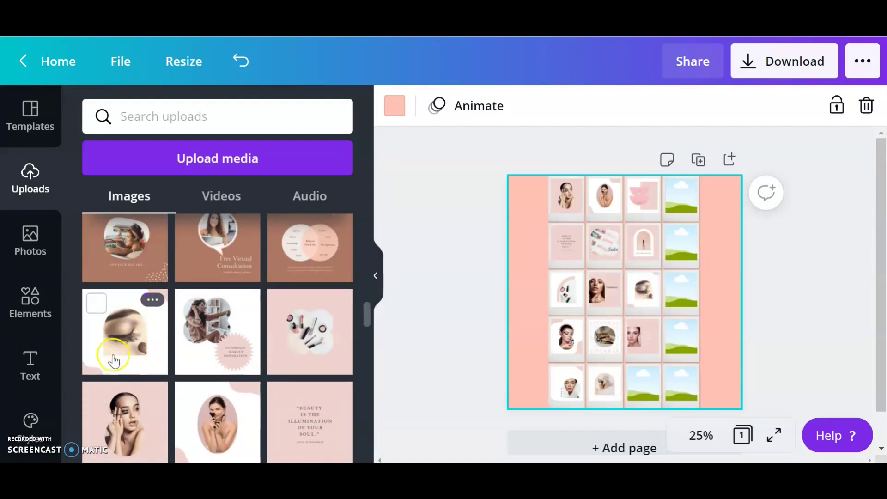
{"action": "scroll", "coordinate": [113, 359], "scroll_direction": "down", "scroll_amount": 1}
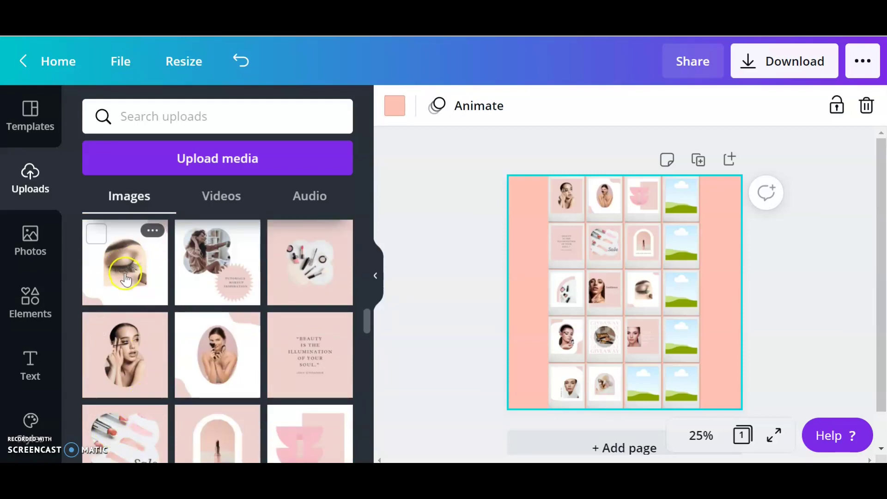
{"action": "mouse_move", "coordinate": [217, 421]}
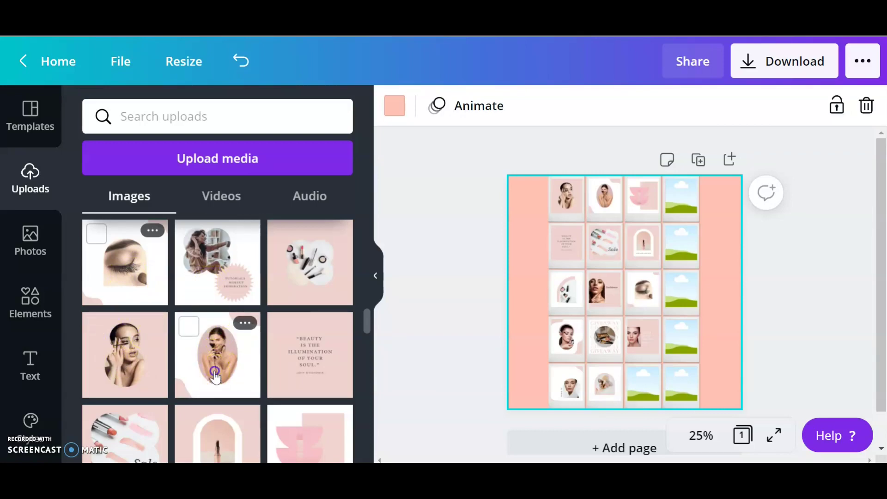
{"action": "left_click_drag", "start_coordinate": [215, 374], "coordinate": [676, 306]}
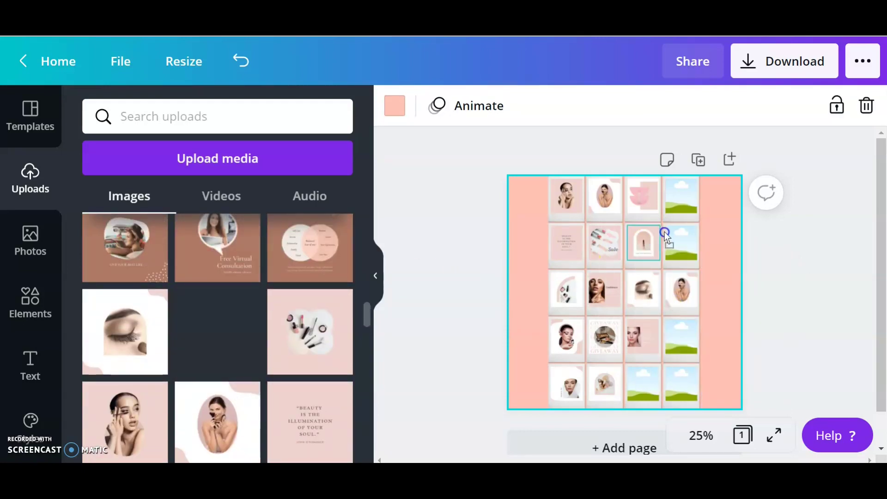
{"action": "scroll", "coordinate": [208, 298], "scroll_direction": "down", "scroll_amount": 3}
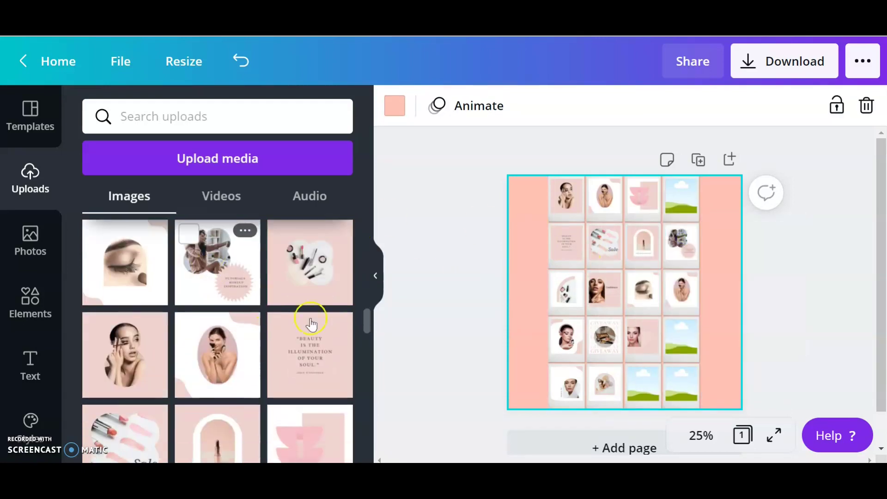
{"action": "left_click_drag", "start_coordinate": [310, 264], "coordinate": [596, 220]}
{"action": "left_click_drag", "start_coordinate": [679, 198], "coordinate": [679, 200]}
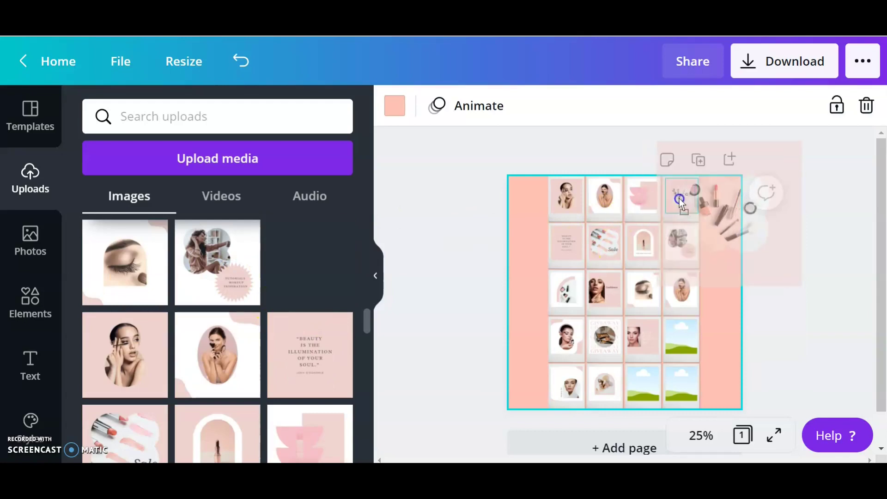
{"action": "scroll", "coordinate": [209, 319], "scroll_direction": "down", "scroll_amount": 3}
{"action": "scroll", "coordinate": [210, 355], "scroll_direction": "down", "scroll_amount": 3}
{"action": "scroll", "coordinate": [209, 355], "scroll_direction": "down", "scroll_amount": 1}
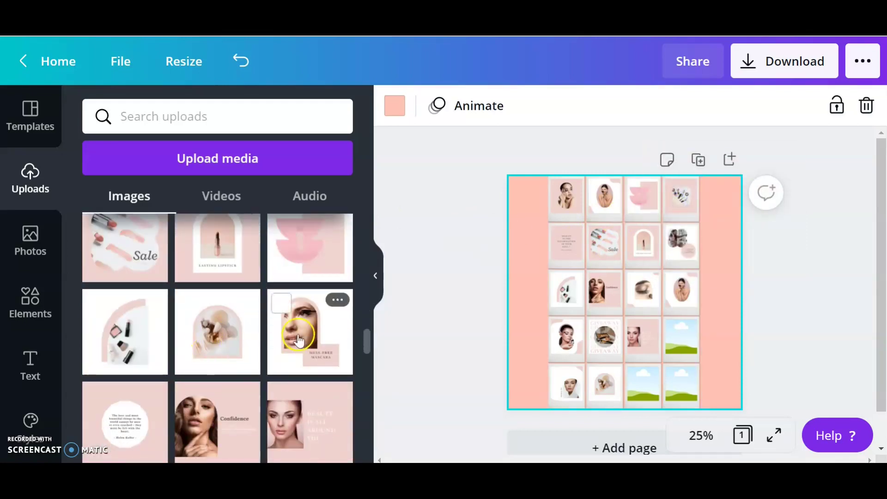
{"action": "mouse_move", "coordinate": [310, 333]}
{"action": "left_mouse_down"}
{"action": "mouse_move", "coordinate": [669, 332]}
{"action": "mouse_move", "coordinate": [643, 338]}
{"action": "left_mouse_up"}
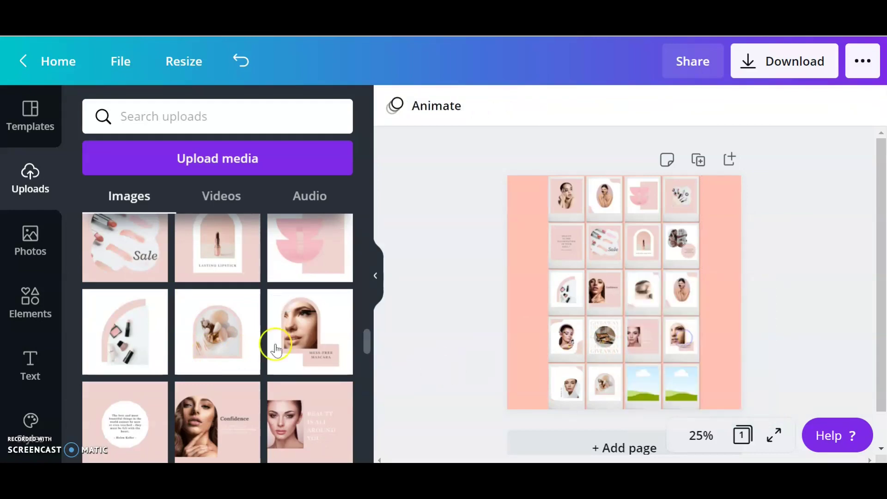
{"action": "scroll", "coordinate": [217, 333], "scroll_direction": "down", "scroll_amount": 3}
{"action": "left_click_drag", "start_coordinate": [211, 375], "coordinate": [264, 346]}
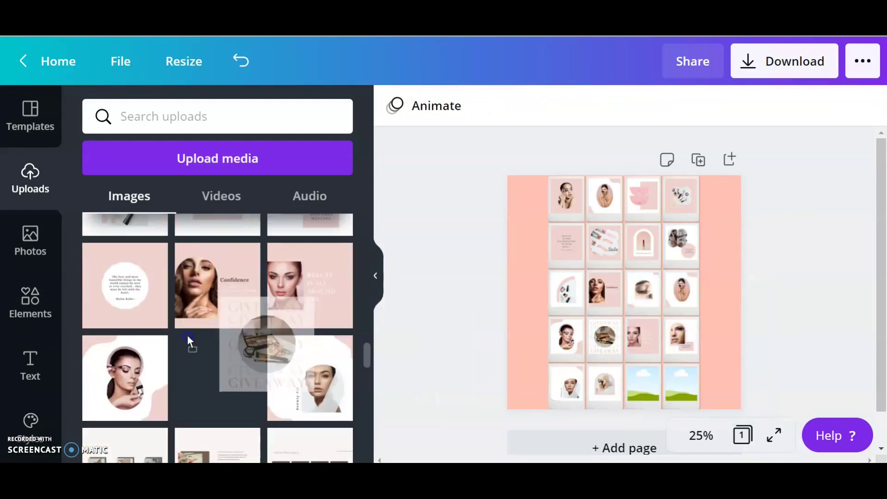
{"action": "scroll", "coordinate": [194, 332], "scroll_direction": "up", "scroll_amount": 2}
{"action": "scroll", "coordinate": [193, 331], "scroll_direction": "up", "scroll_amount": 3}
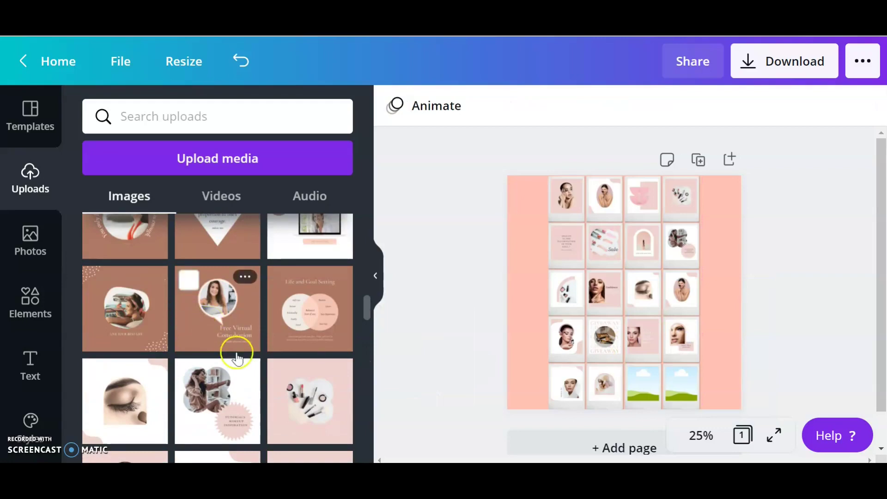
{"action": "scroll", "coordinate": [208, 326], "scroll_direction": "up", "scroll_amount": 2}
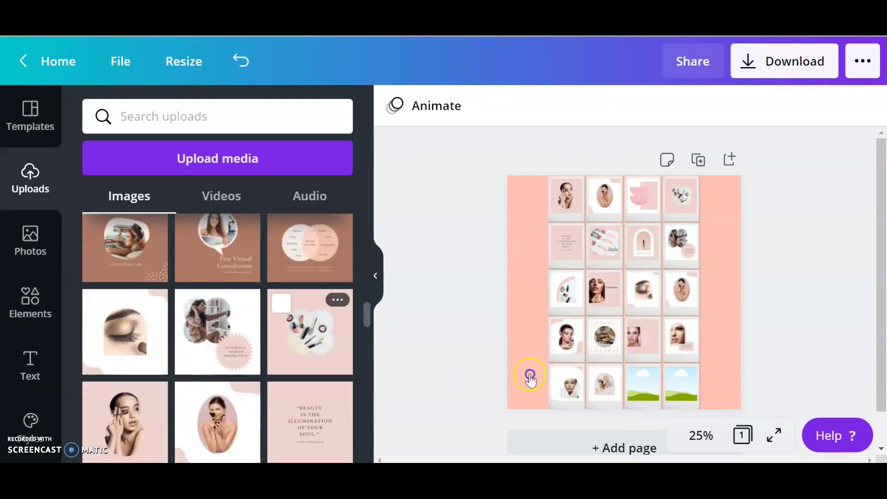
{"action": "left_click_drag", "start_coordinate": [310, 331], "coordinate": [648, 378]}
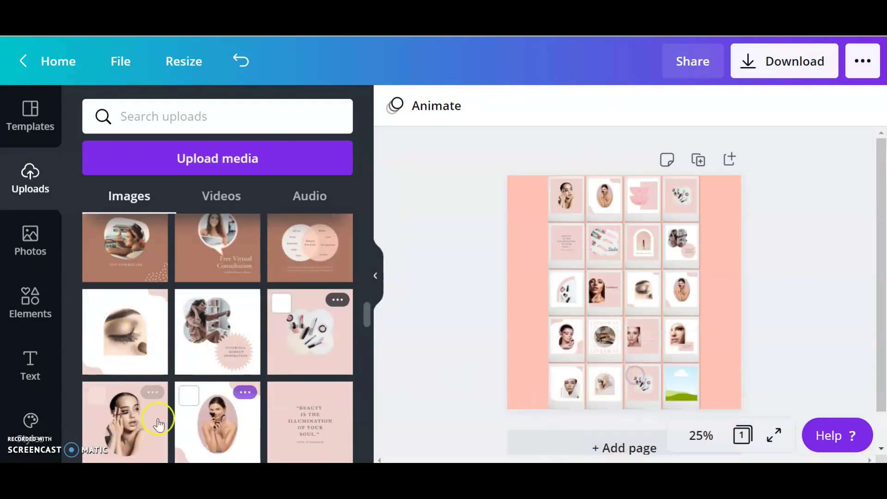
{"action": "mouse_move", "coordinate": [309, 420]}
{"action": "left_mouse_down"}
{"action": "mouse_move", "coordinate": [639, 376]}
{"action": "mouse_move", "coordinate": [679, 380]}
{"action": "left_mouse_up"}
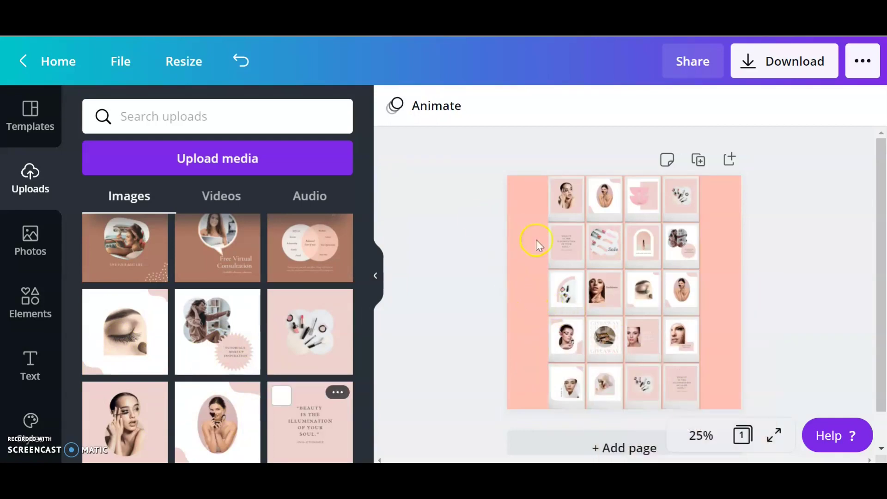
Enlarge the filled grid to cover the page and rotate it to about -37°
{"action": "left_click", "coordinate": [567, 198]}
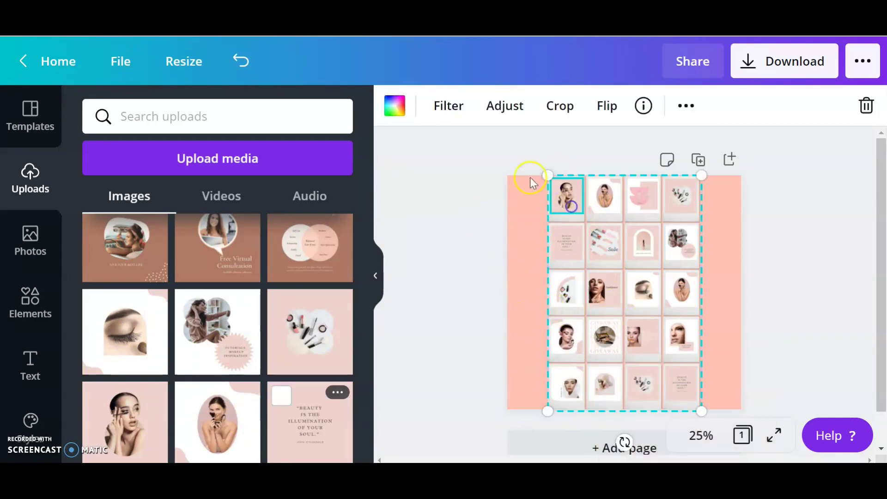
{"action": "left_click_drag", "start_coordinate": [547, 177], "coordinate": [476, 132]}
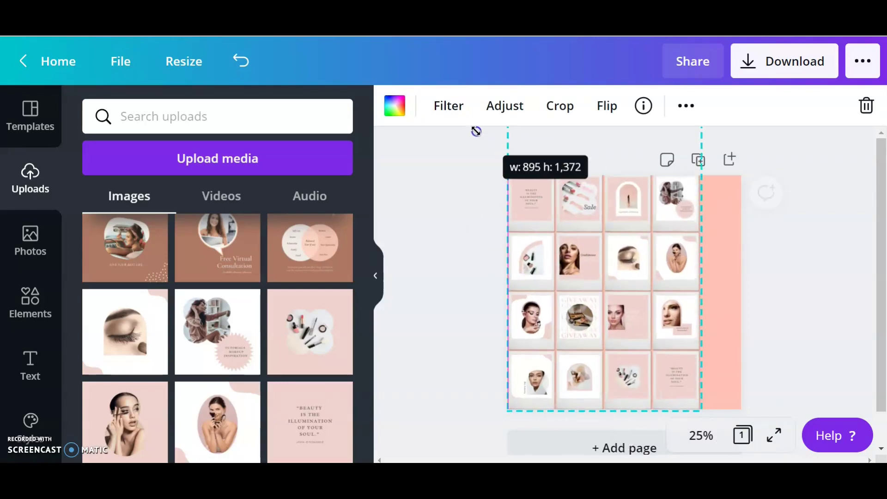
{"action": "scroll", "coordinate": [666, 347], "scroll_direction": "down", "scroll_amount": 1}
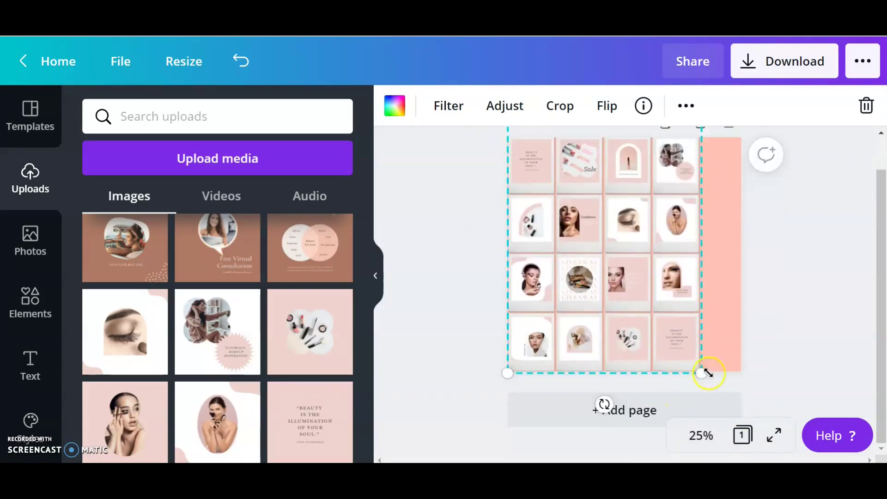
{"action": "left_click_drag", "start_coordinate": [703, 372], "coordinate": [752, 435]}
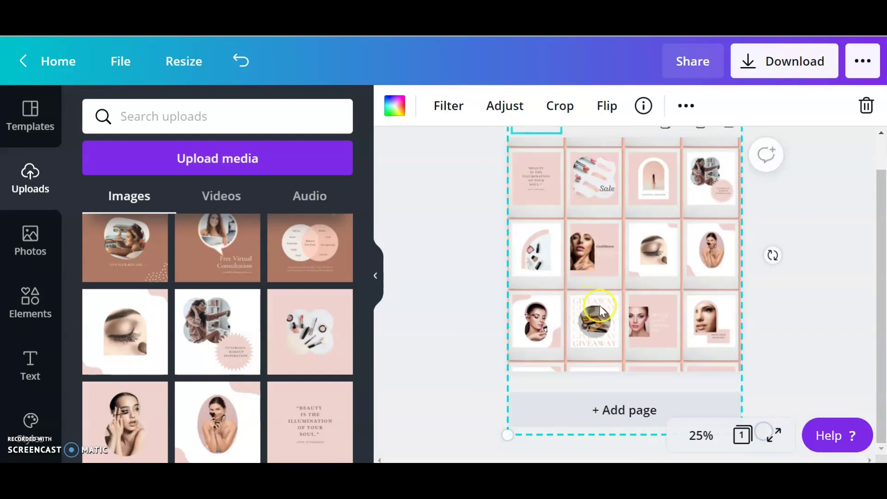
{"action": "scroll", "coordinate": [600, 262], "scroll_direction": "down", "scroll_amount": 2}
{"action": "scroll", "coordinate": [625, 264], "scroll_direction": "down", "scroll_amount": 1}
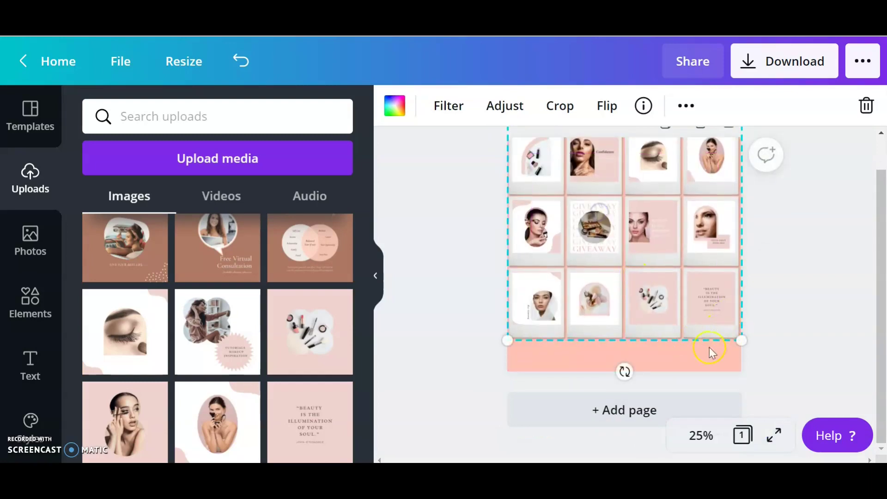
{"action": "left_click_drag", "start_coordinate": [625, 372], "coordinate": [735, 324]}
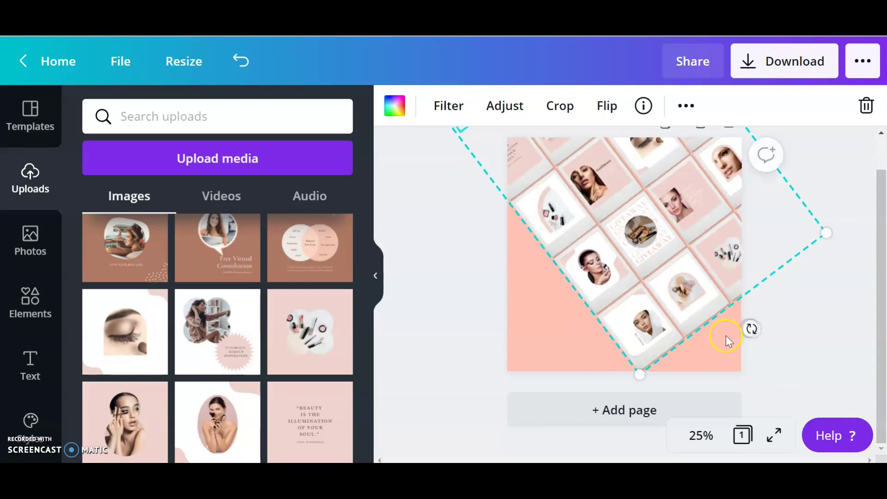
{"action": "scroll", "coordinate": [639, 318], "scroll_direction": "up", "scroll_amount": 1}
{"action": "mouse_move", "coordinate": [650, 340]}
{"action": "left_mouse_down"}
{"action": "mouse_move", "coordinate": [674, 350]}
{"action": "mouse_move", "coordinate": [678, 335]}
{"action": "mouse_move", "coordinate": [660, 317]}
{"action": "left_mouse_up"}
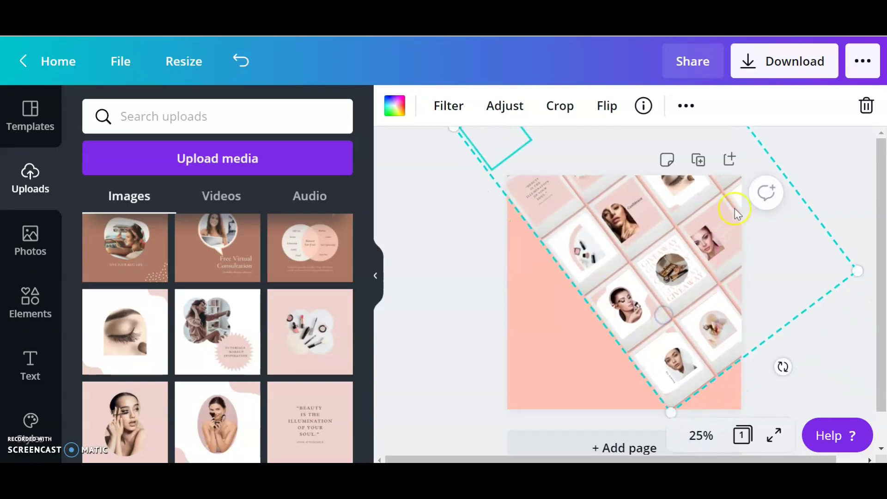
Duplicate the tilted grid and move the copy onto the page's left side
{"action": "right_click", "coordinate": [667, 272]}
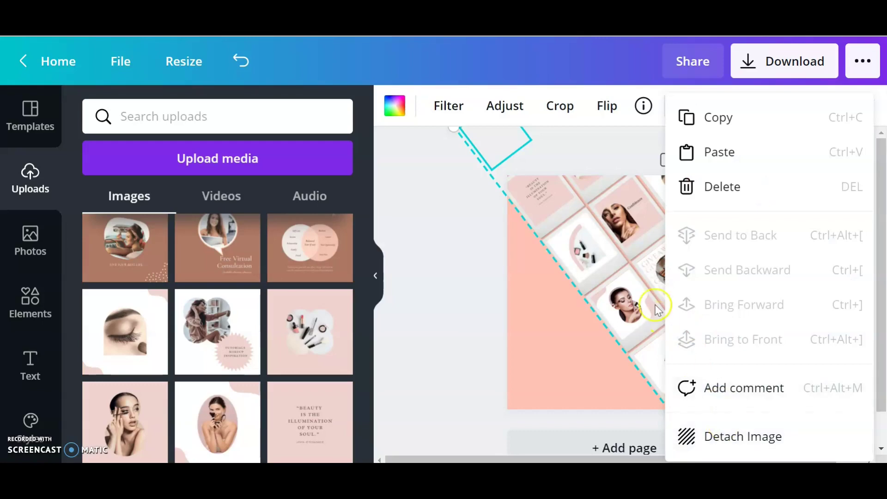
{"action": "left_click", "coordinate": [561, 332]}
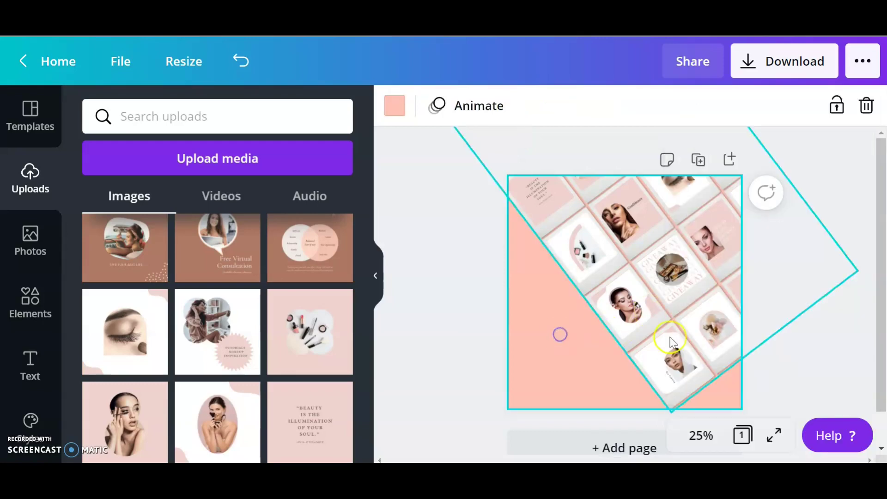
{"action": "left_click", "coordinate": [614, 204]}
{"action": "right_click", "coordinate": [619, 216]}
{"action": "left_click", "coordinate": [838, 106]}
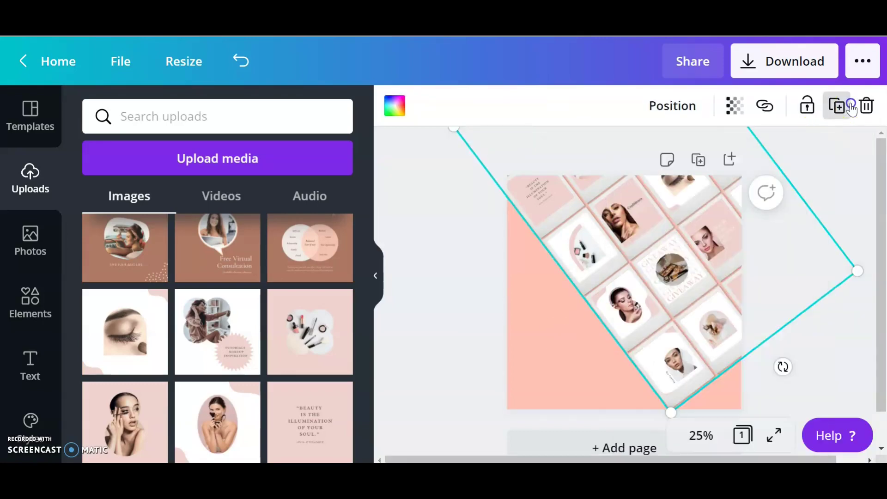
{"action": "mouse_move", "coordinate": [657, 279]}
{"action": "left_mouse_down"}
{"action": "mouse_move", "coordinate": [534, 437]}
{"action": "mouse_move", "coordinate": [540, 444]}
{"action": "left_mouse_up"}
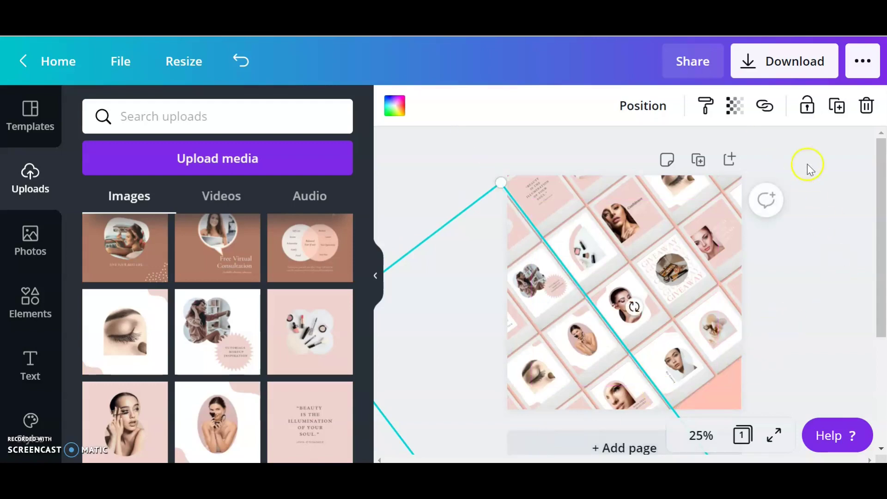
Reposition and slightly shrink the grid copy until no peach corners remain
{"action": "left_click", "coordinate": [724, 394]}
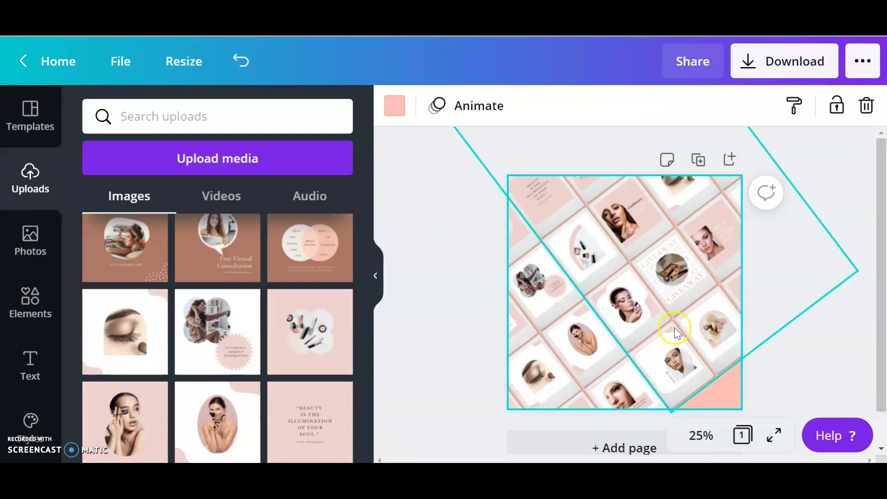
{"action": "left_click_drag", "start_coordinate": [689, 361], "coordinate": [722, 387]}
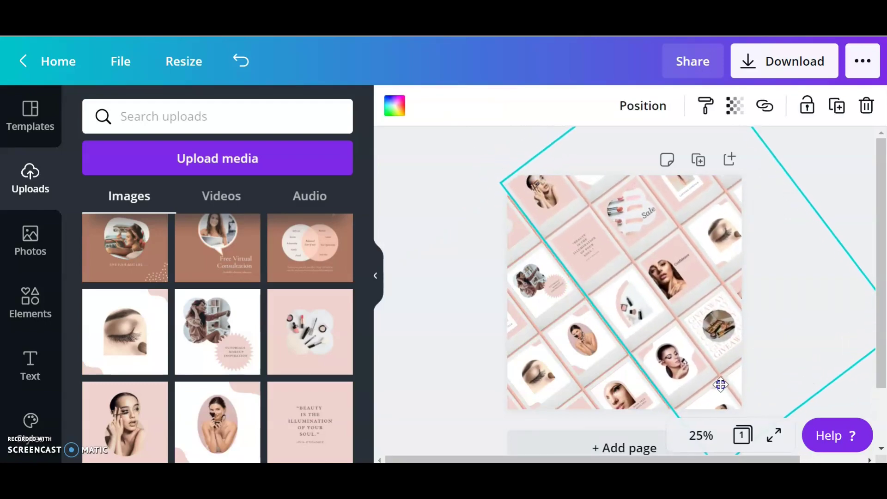
{"action": "left_click_drag", "start_coordinate": [722, 386], "coordinate": [720, 383]}
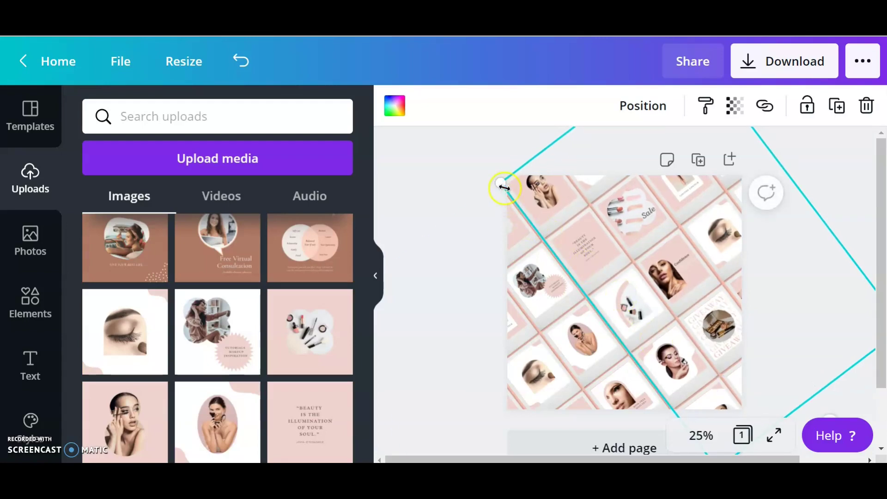
{"action": "left_click_drag", "start_coordinate": [497, 185], "coordinate": [503, 186]}
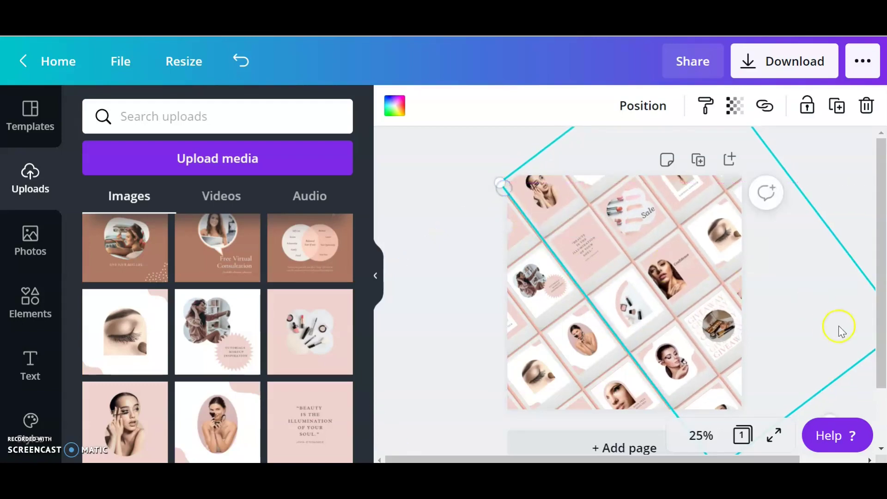
{"action": "left_click", "coordinate": [845, 202]}
{"action": "scroll", "coordinate": [610, 277], "scroll_direction": "down", "scroll_amount": 2}
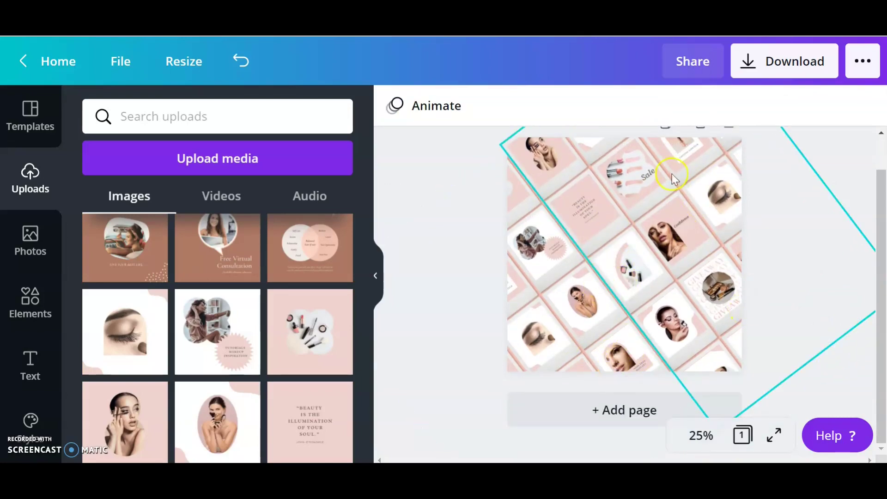
{"action": "scroll", "coordinate": [610, 291], "scroll_direction": "up", "scroll_amount": 2}
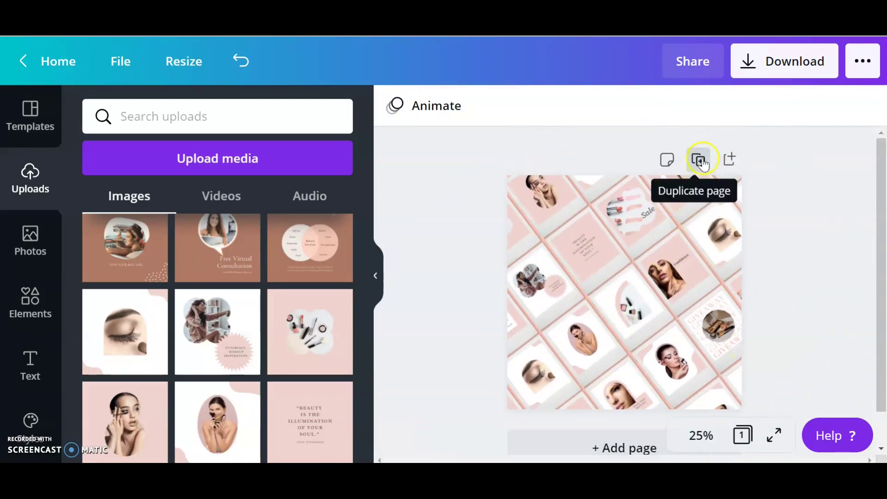
Duplicate the tilted polaroid collage page and select the new page 2
{"action": "left_click", "coordinate": [701, 162]}
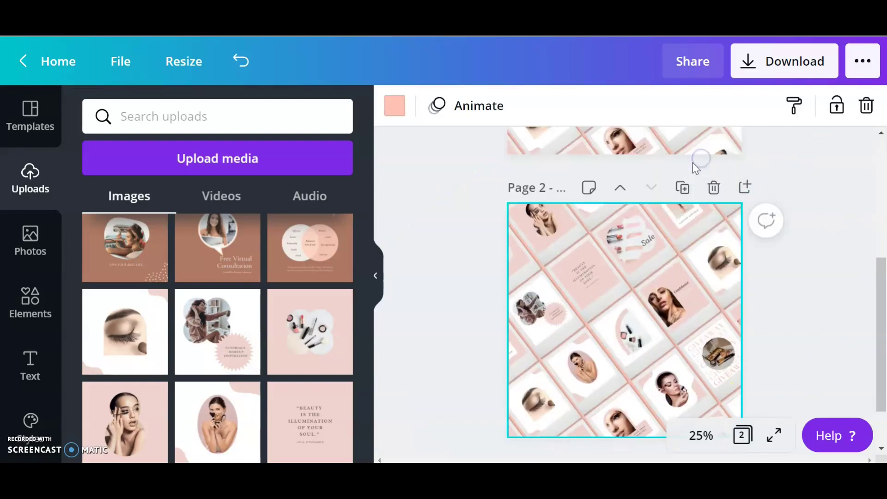
{"action": "left_click", "coordinate": [583, 306]}
{"action": "scroll", "coordinate": [558, 303], "scroll_direction": "down", "scroll_amount": 1}
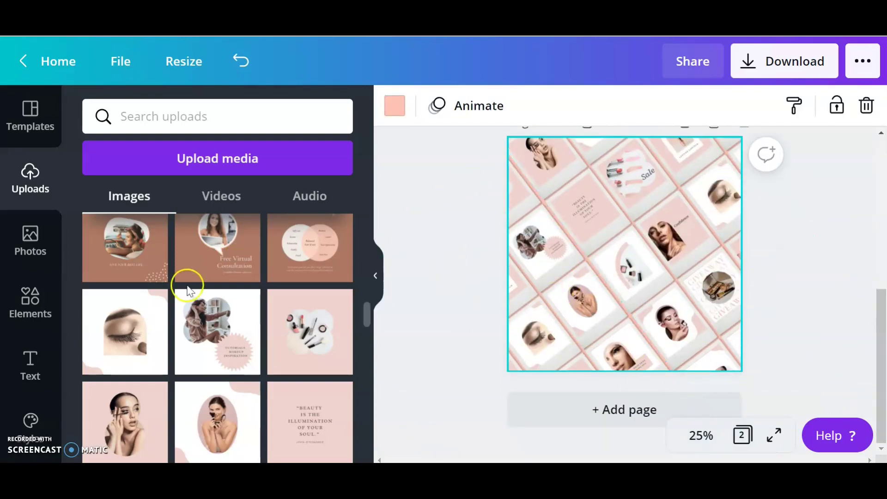
Search Canva's stock Photos library for 'woman'
{"action": "left_click", "coordinate": [30, 235]}
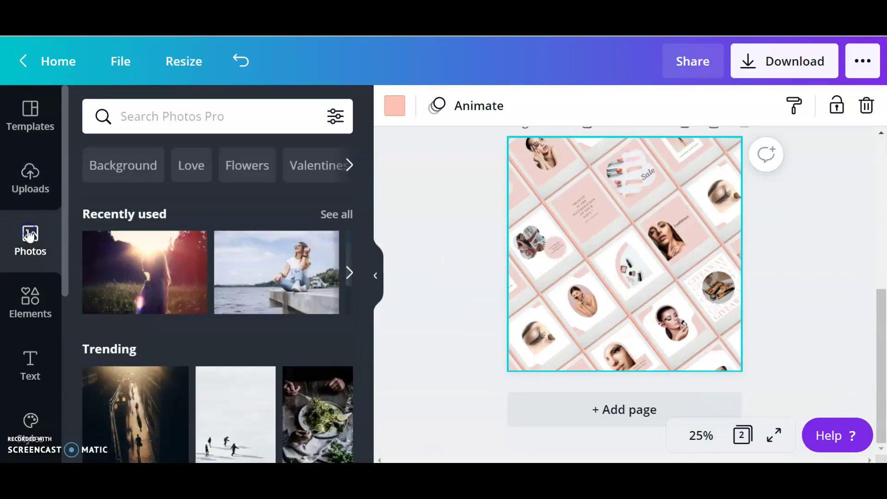
{"action": "mouse_move", "coordinate": [276, 273]}
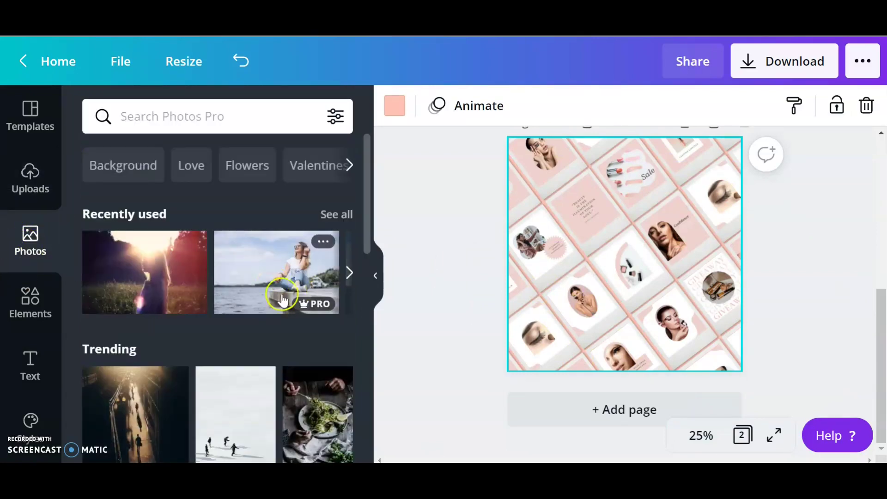
{"action": "scroll", "coordinate": [138, 284], "scroll_direction": "down", "scroll_amount": 1}
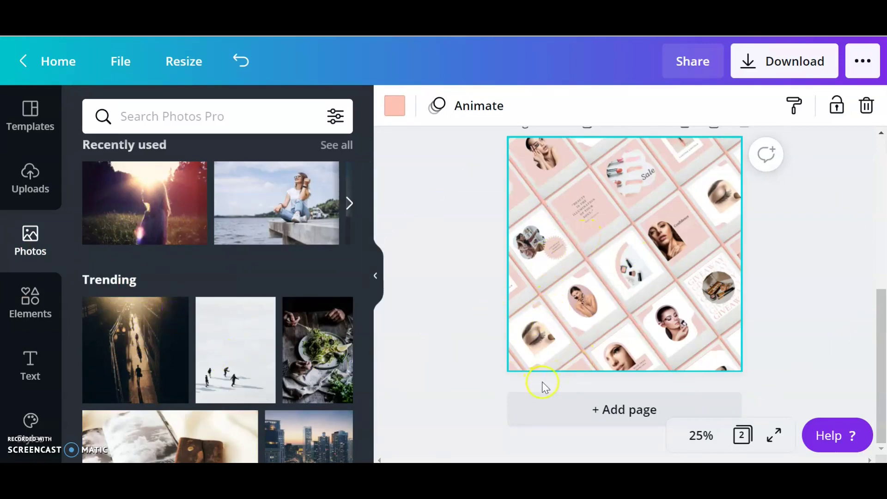
{"action": "scroll", "coordinate": [262, 345], "scroll_direction": "down", "scroll_amount": 5}
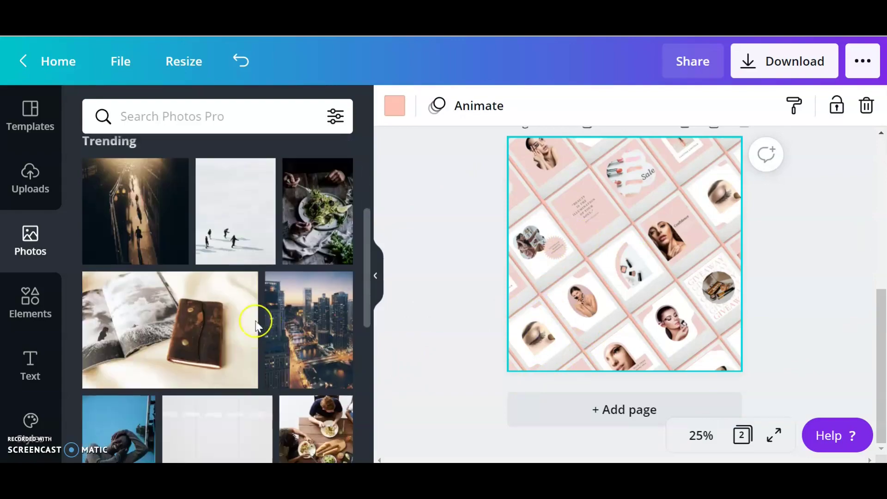
{"action": "scroll", "coordinate": [208, 312], "scroll_direction": "down", "scroll_amount": 3}
{"action": "left_click", "coordinate": [154, 112]}
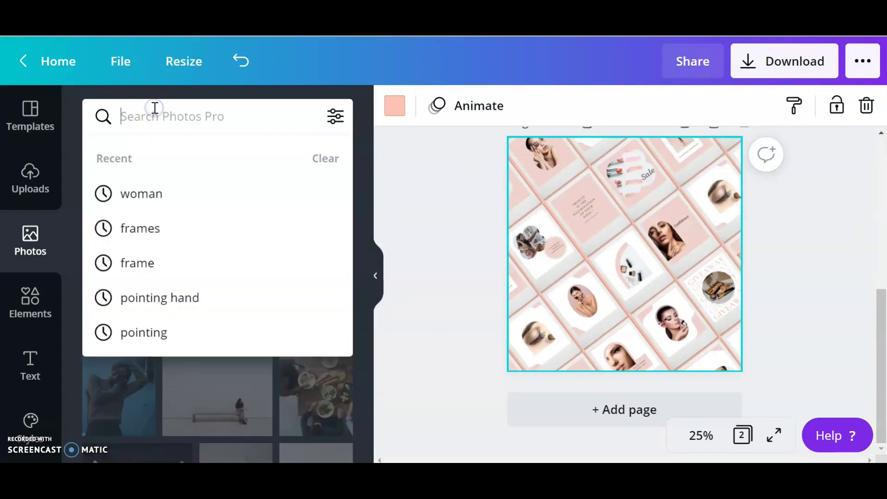
{"action": "type", "text": "woman"}
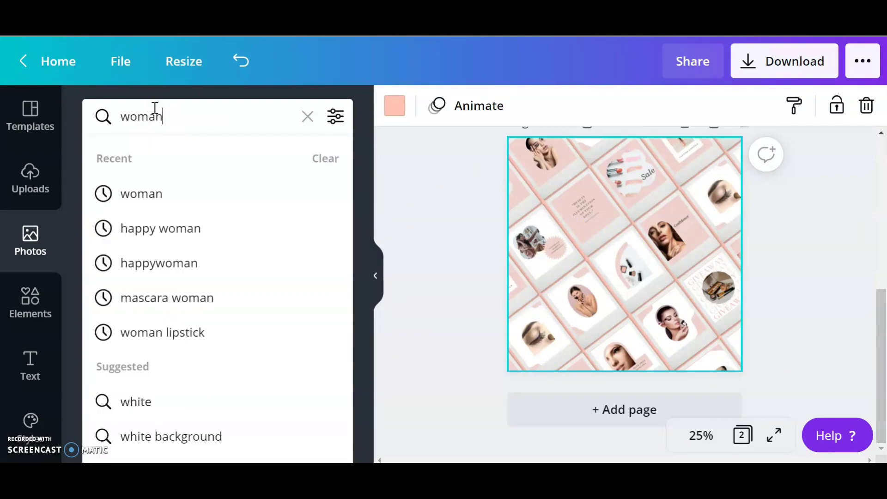
{"action": "key", "text": "Return"}
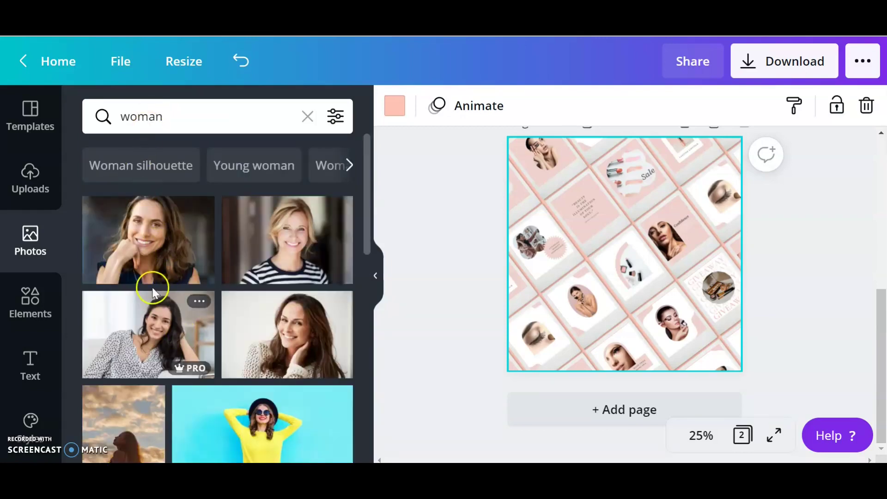
{"action": "scroll", "coordinate": [149, 277], "scroll_direction": "down", "scroll_amount": 5}
{"action": "scroll", "coordinate": [149, 295], "scroll_direction": "down", "scroll_amount": 3}
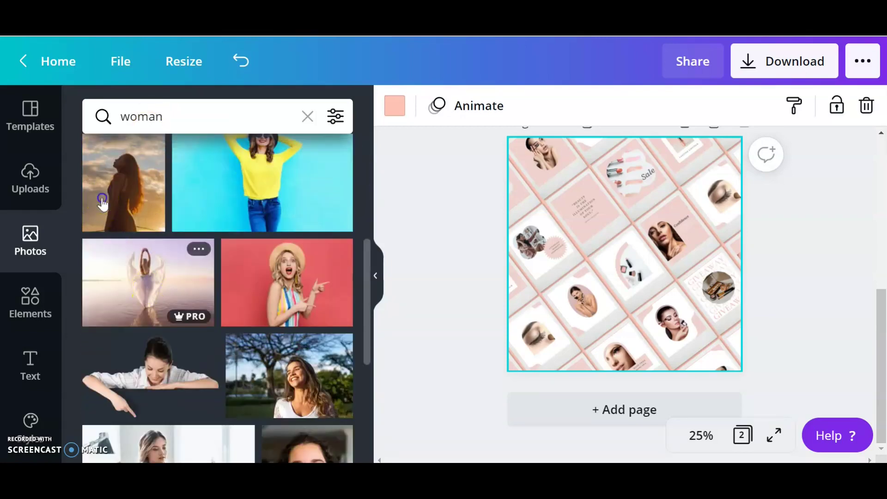
Fill the lower frames with the sunset, woman-in-water, laptop and woman-on-rocks photos
{"action": "left_click_drag", "start_coordinate": [123, 184], "coordinate": [547, 241]}
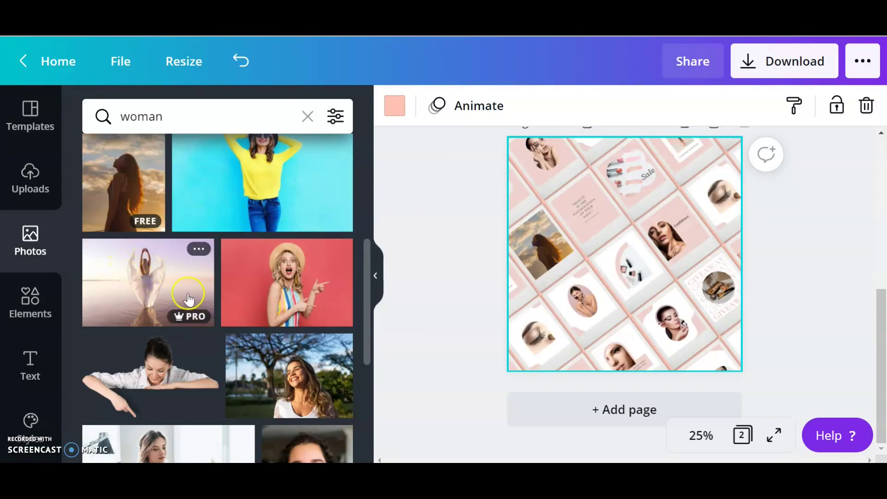
{"action": "left_click_drag", "start_coordinate": [141, 290], "coordinate": [585, 306]}
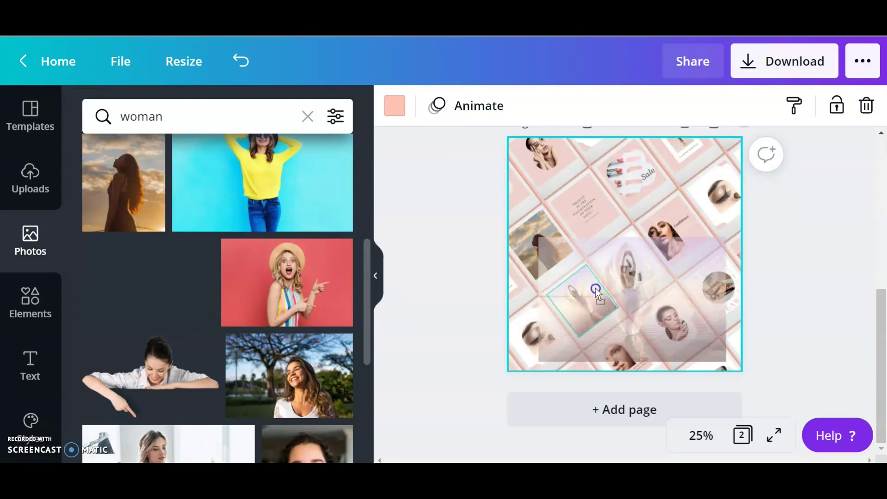
{"action": "scroll", "coordinate": [173, 333], "scroll_direction": "down", "scroll_amount": 2}
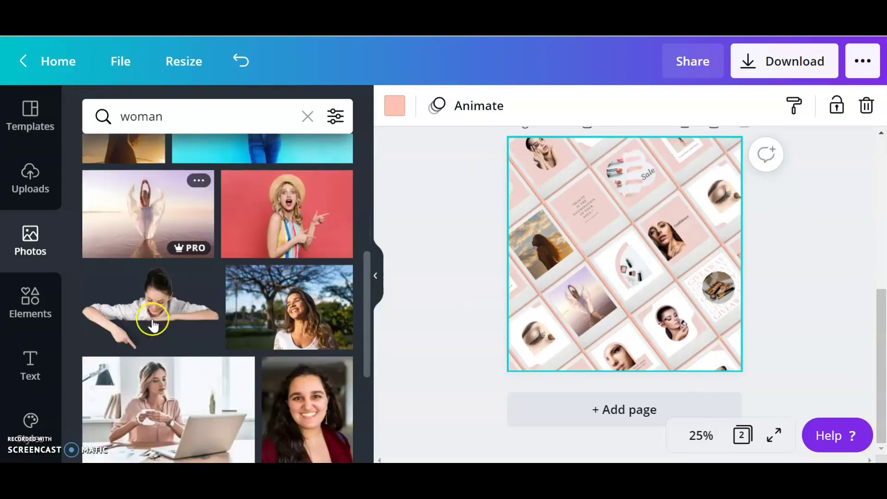
{"action": "scroll", "coordinate": [173, 333], "scroll_direction": "down", "scroll_amount": 2}
{"action": "left_click_drag", "start_coordinate": [178, 356], "coordinate": [541, 336]}
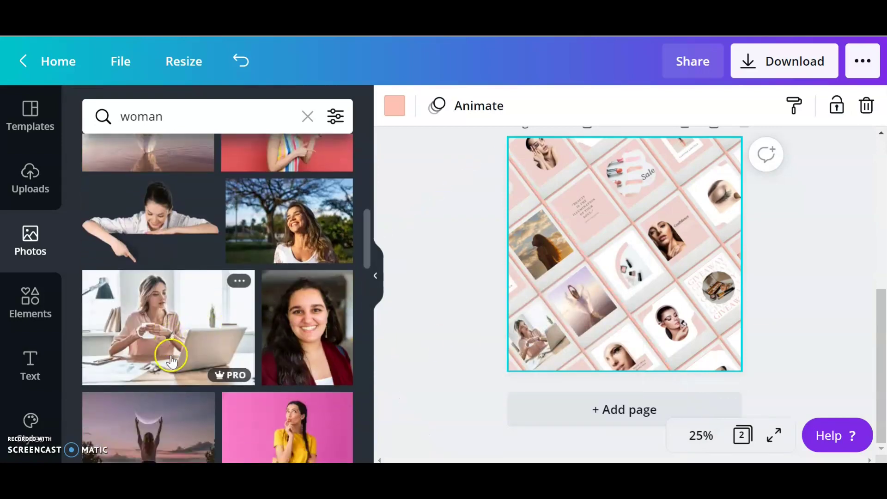
{"action": "scroll", "coordinate": [172, 319], "scroll_direction": "down", "scroll_amount": 2}
{"action": "left_click_drag", "start_coordinate": [150, 322], "coordinate": [627, 266]}
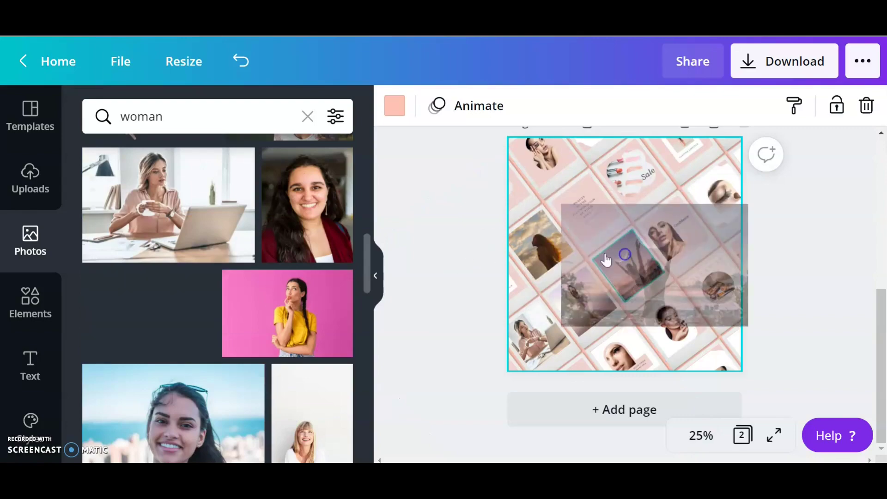
{"action": "scroll", "coordinate": [310, 373], "scroll_direction": "down", "scroll_amount": 2}
{"action": "scroll", "coordinate": [310, 373], "scroll_direction": "down", "scroll_amount": 3}
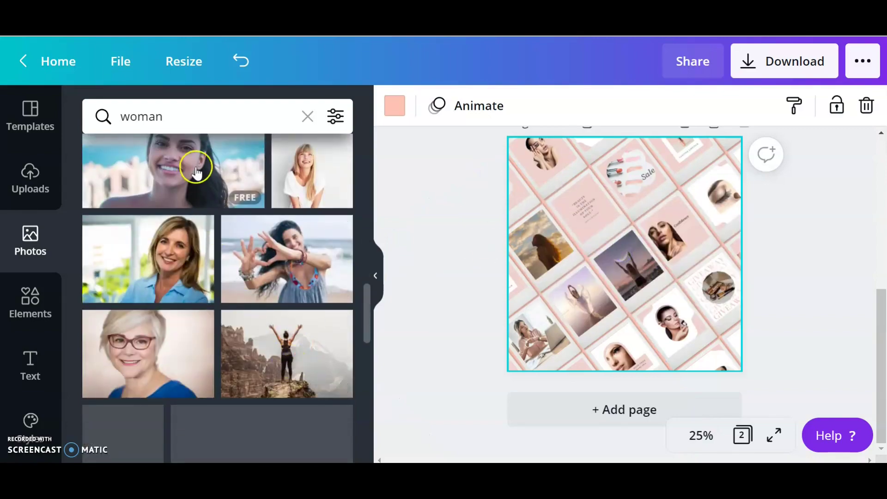
{"action": "left_click_drag", "start_coordinate": [271, 335], "coordinate": [712, 322]}
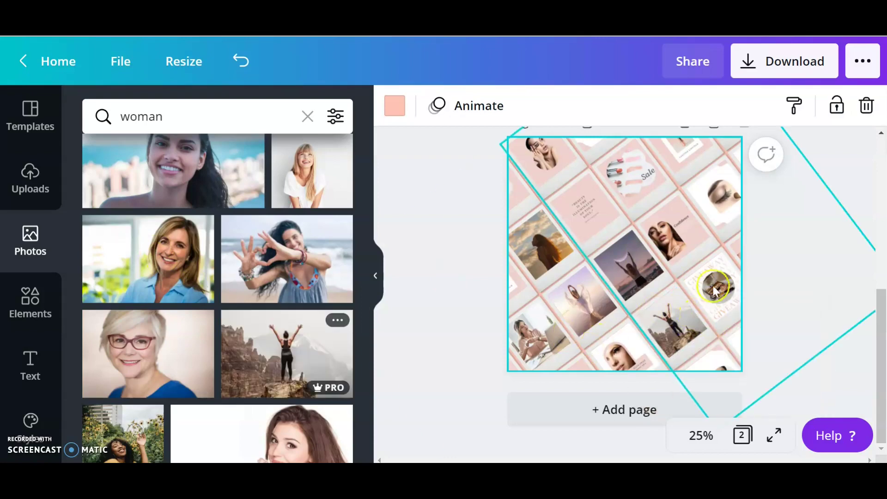
Fill the top frames and Sale card with yellow and sunlit women, and bottom-right with the field photo
{"action": "left_click", "coordinate": [611, 291]}
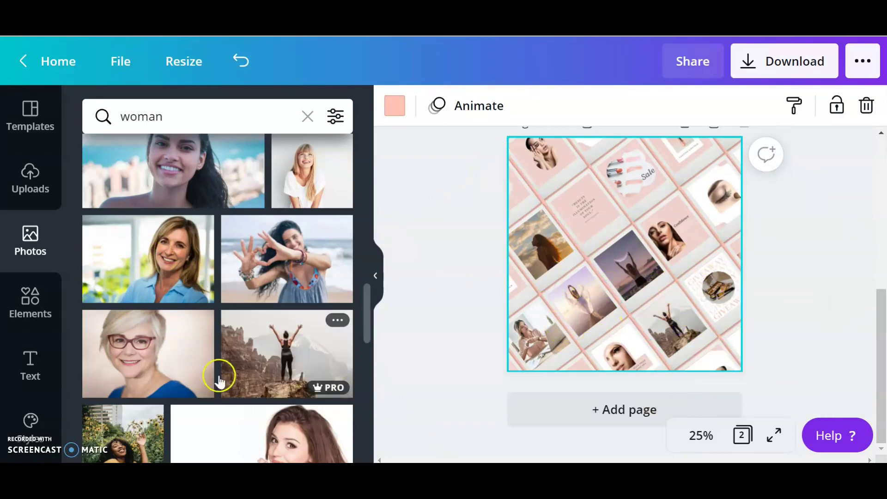
{"action": "scroll", "coordinate": [209, 312], "scroll_direction": "down", "scroll_amount": 3}
{"action": "scroll", "coordinate": [208, 312], "scroll_direction": "down", "scroll_amount": 1}
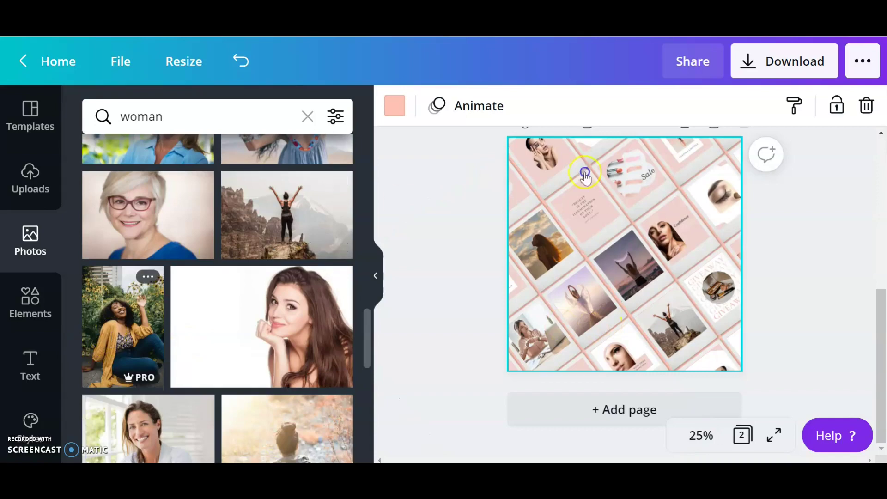
{"action": "left_click_drag", "start_coordinate": [110, 339], "coordinate": [585, 197]}
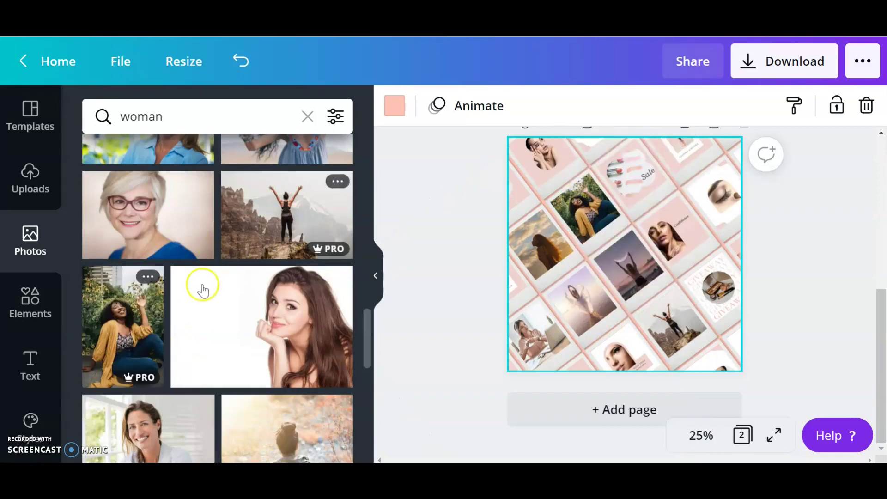
{"action": "scroll", "coordinate": [199, 290], "scroll_direction": "down", "scroll_amount": 2}
{"action": "left_click_drag", "start_coordinate": [158, 381], "coordinate": [543, 166]}
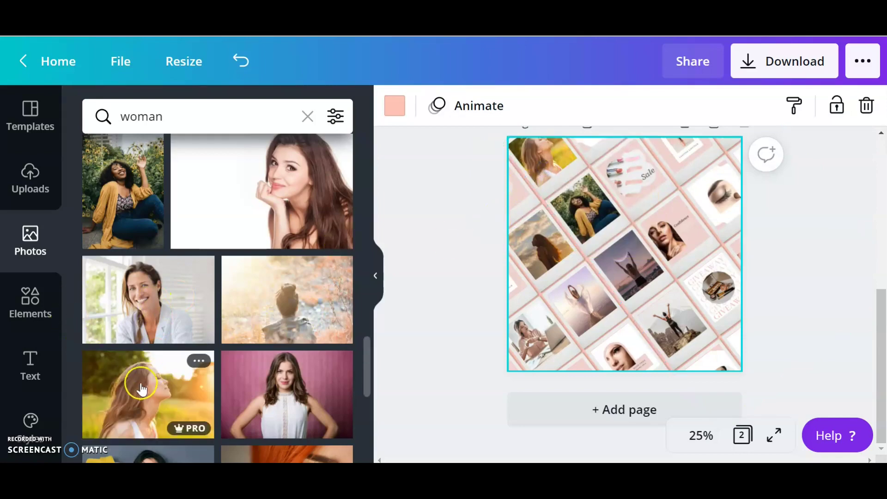
{"action": "left_click_drag", "start_coordinate": [141, 389], "coordinate": [647, 176]}
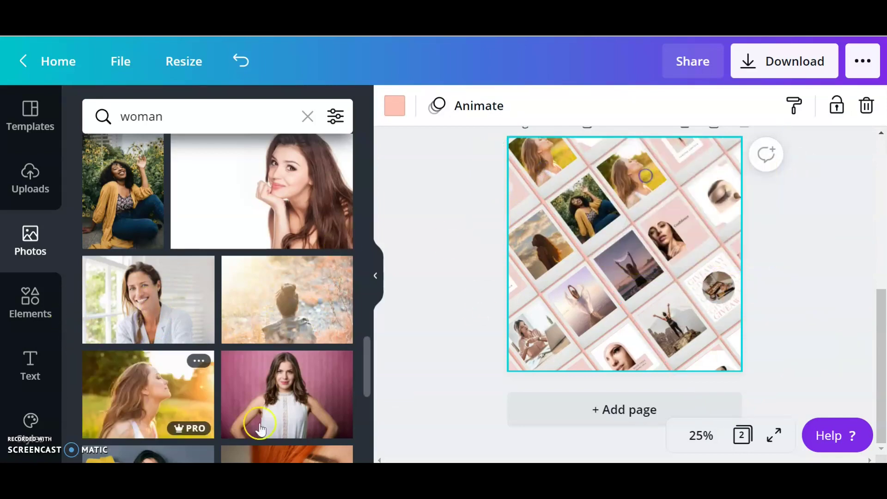
{"action": "scroll", "coordinate": [260, 424], "scroll_direction": "down", "scroll_amount": 4}
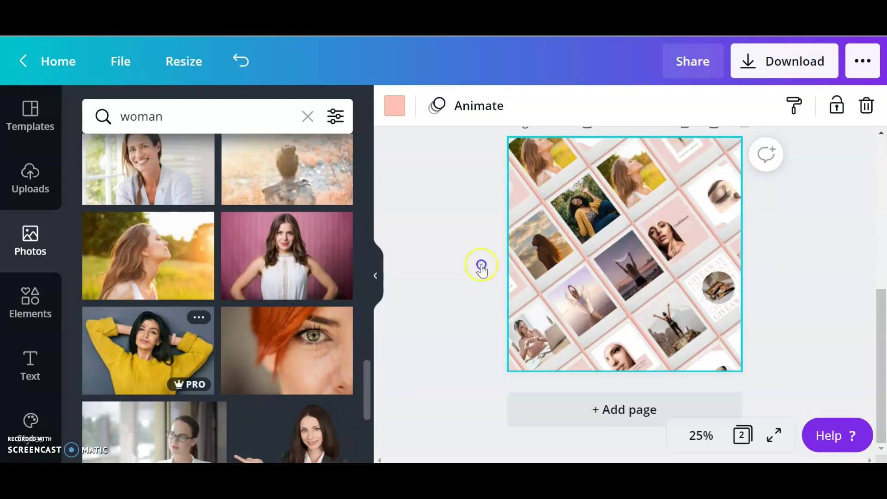
{"action": "left_click_drag", "start_coordinate": [148, 350], "coordinate": [686, 233]}
{"action": "scroll", "coordinate": [228, 351], "scroll_direction": "down", "scroll_amount": 4}
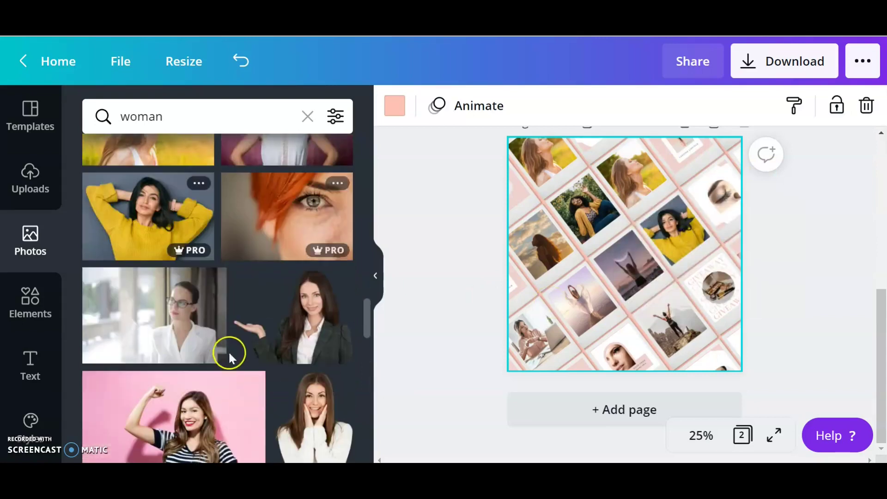
{"action": "scroll", "coordinate": [208, 346], "scroll_direction": "down", "scroll_amount": 3}
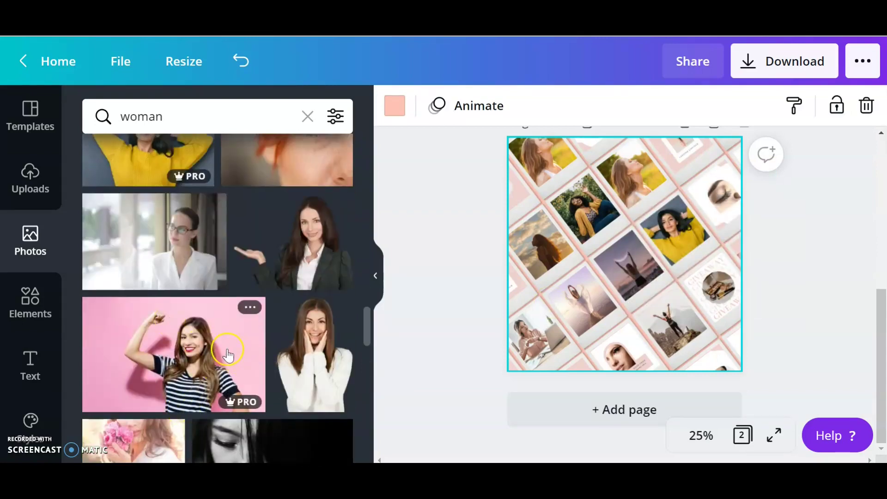
{"action": "left_click_drag", "start_coordinate": [229, 355], "coordinate": [711, 291]}
{"action": "scroll", "coordinate": [264, 361], "scroll_direction": "down", "scroll_amount": 3}
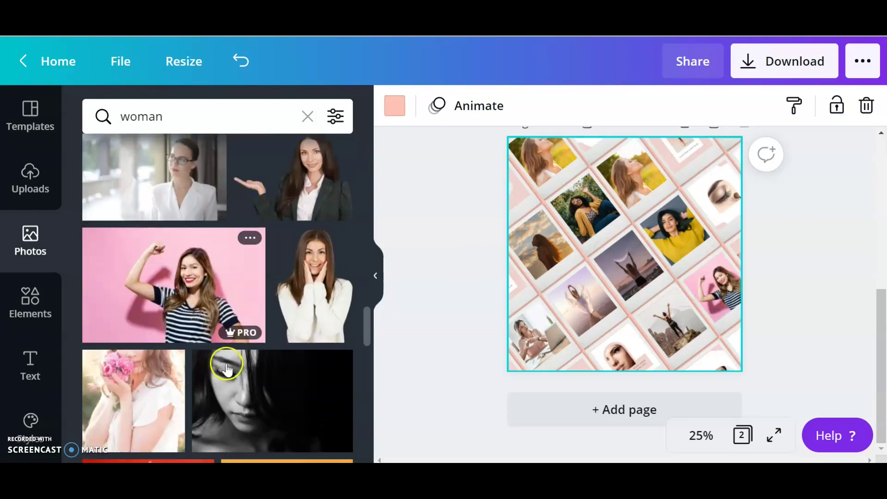
{"action": "mouse_move", "coordinate": [133, 401]}
{"action": "left_click_drag", "start_coordinate": [132, 399], "coordinate": [715, 194]}
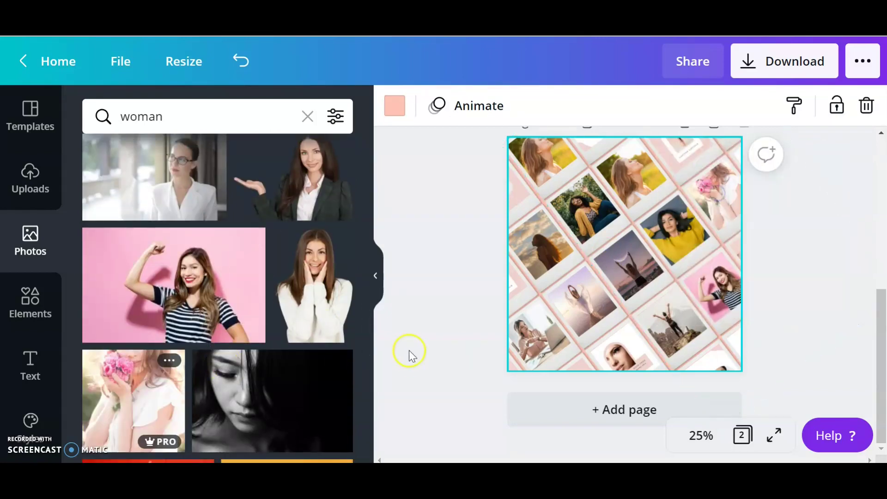
{"action": "scroll", "coordinate": [160, 375], "scroll_direction": "down", "scroll_amount": 5}
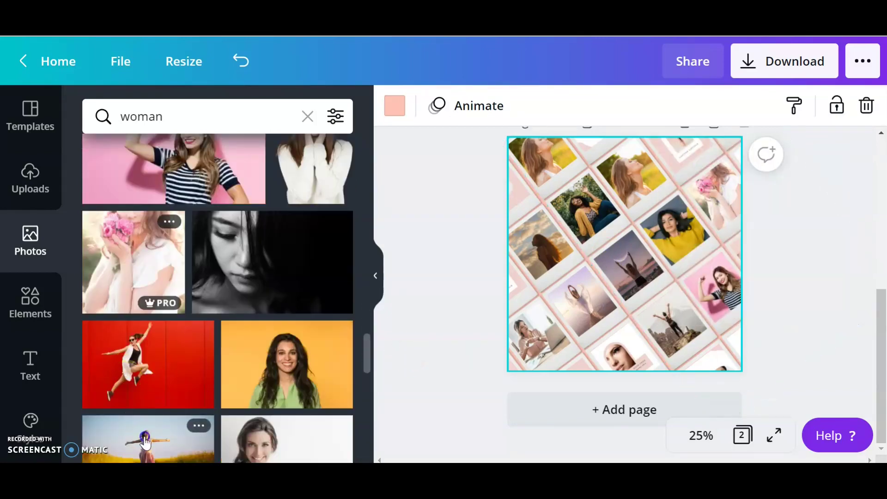
{"action": "left_click_drag", "start_coordinate": [128, 382], "coordinate": [673, 146]}
{"action": "left_click", "coordinate": [444, 208]}
{"action": "scroll", "coordinate": [205, 315], "scroll_direction": "down", "scroll_amount": 3}
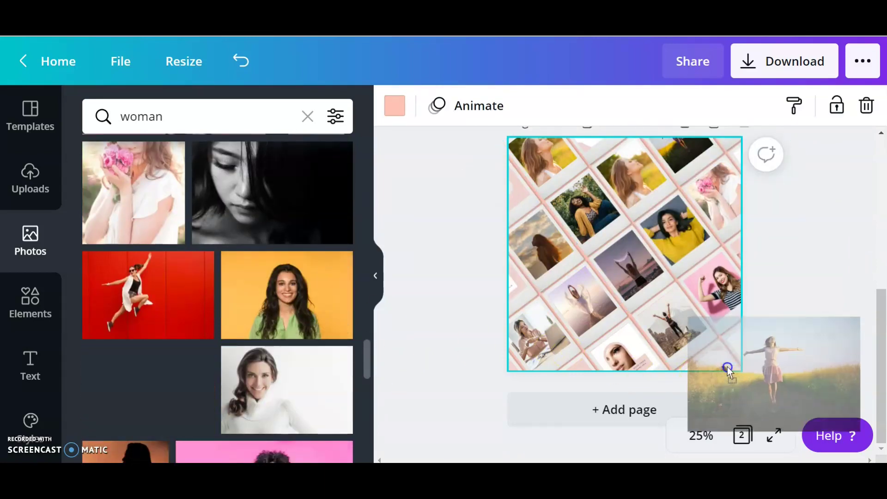
{"action": "left_click_drag", "start_coordinate": [195, 389], "coordinate": [728, 366]}
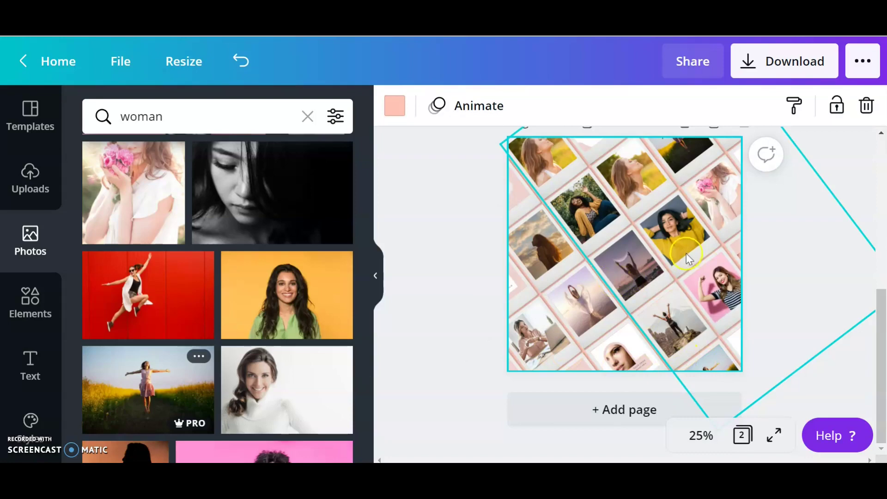
{"action": "left_click", "coordinate": [396, 194]}
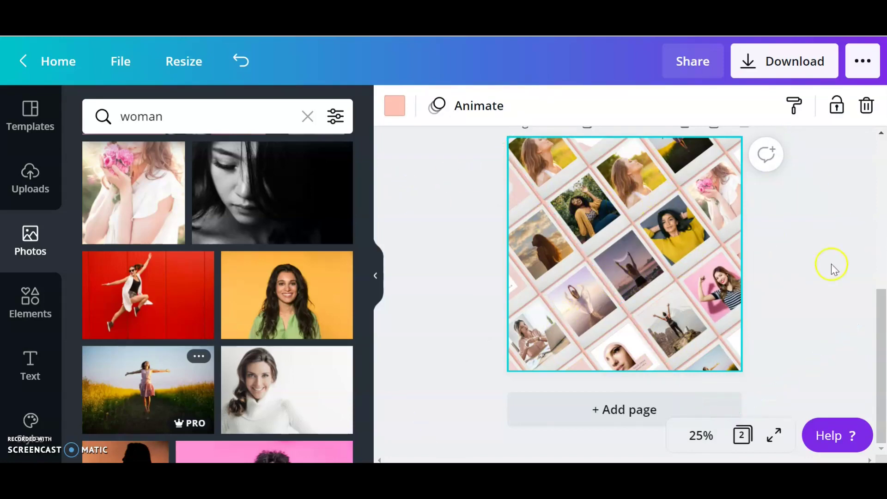
{"action": "scroll", "coordinate": [712, 225], "scroll_direction": "up", "scroll_amount": 2}
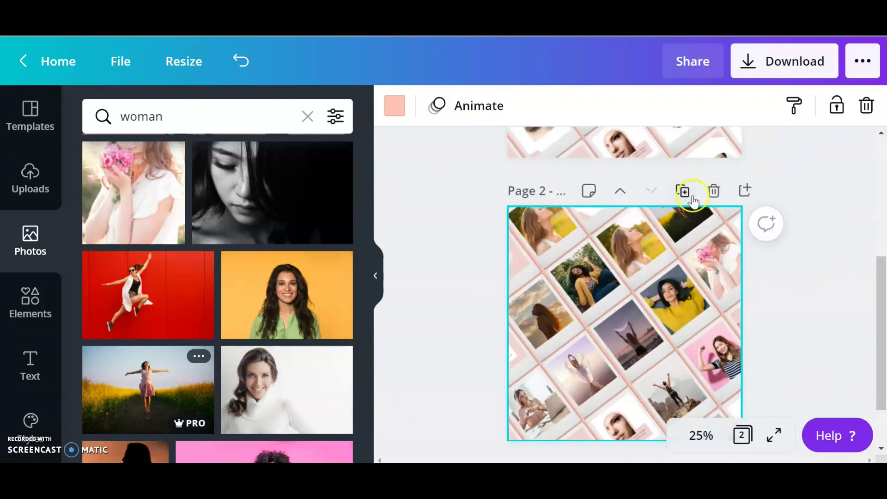
Duplicate the finished women's photo collage as page 3, leaving nothing selected
{"action": "left_click", "coordinate": [682, 193]}
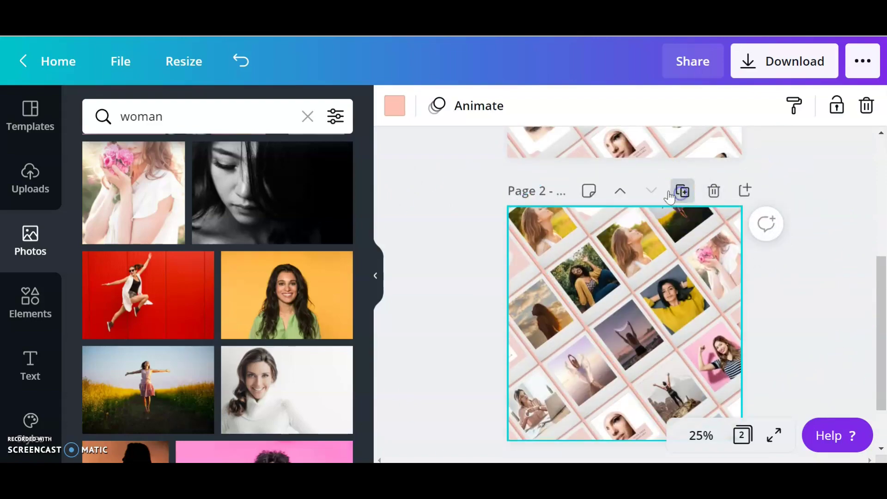
{"action": "scroll", "coordinate": [596, 290], "scroll_direction": "down", "scroll_amount": 2}
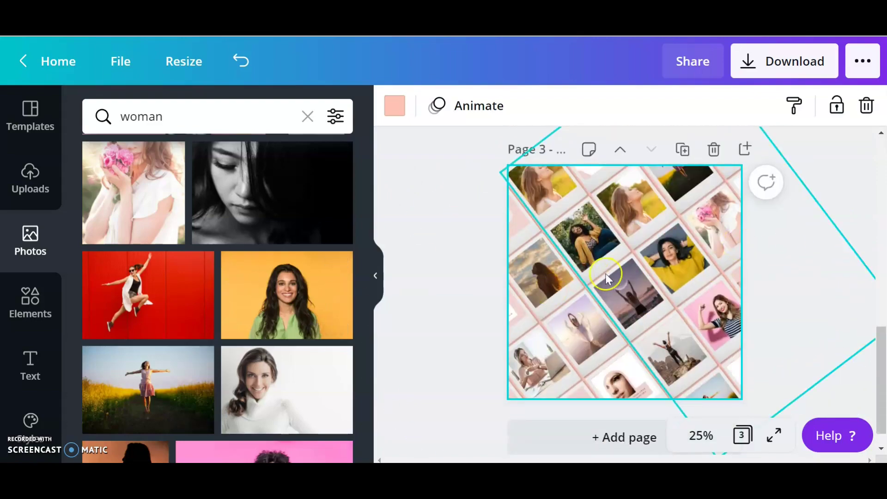
{"action": "left_click", "coordinate": [558, 267]}
{"action": "scroll", "coordinate": [577, 306], "scroll_direction": "up", "scroll_amount": 1}
{"action": "scroll", "coordinate": [597, 320], "scroll_direction": "up", "scroll_amount": 3}
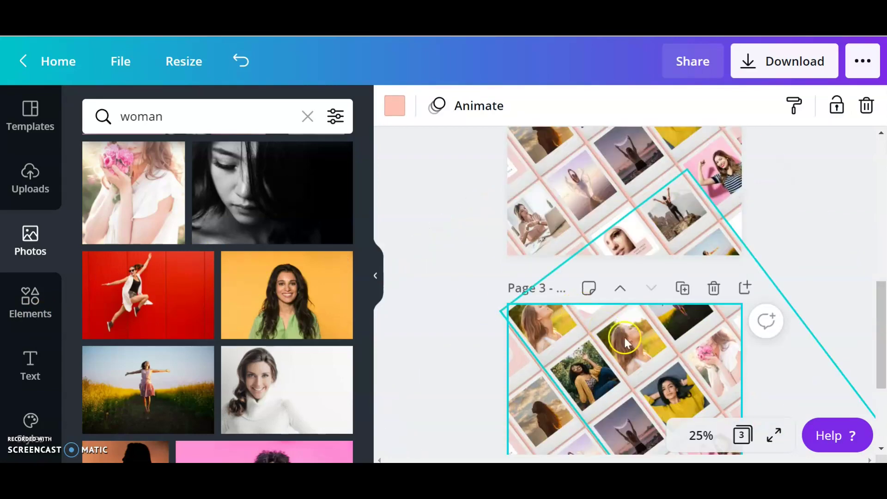
{"action": "scroll", "coordinate": [641, 319], "scroll_direction": "down", "scroll_amount": 3}
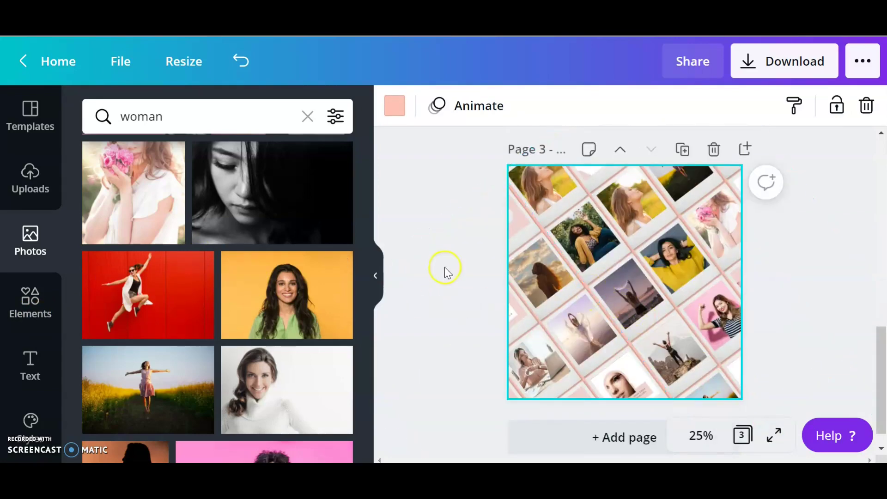